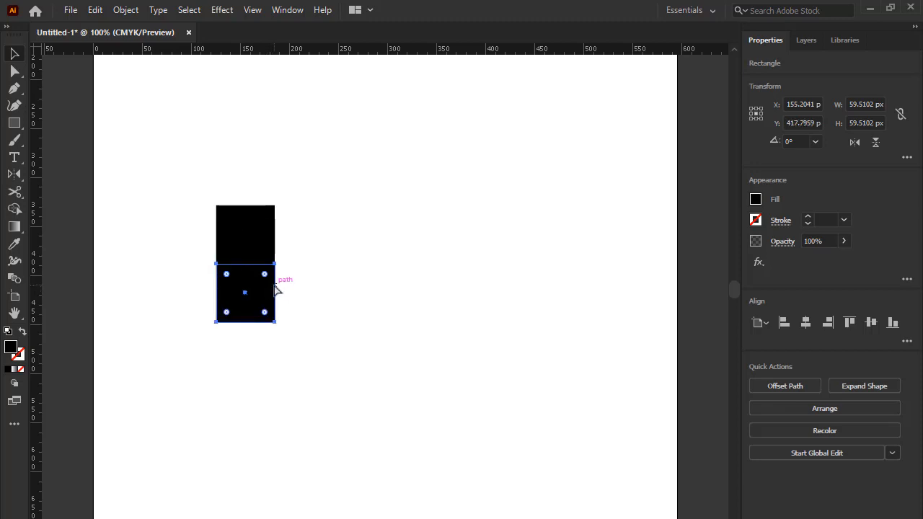
Repeat the duplication to complete a vertical column of three black squares, and place a separate copy of the top square to its right
key(ctrl+d)
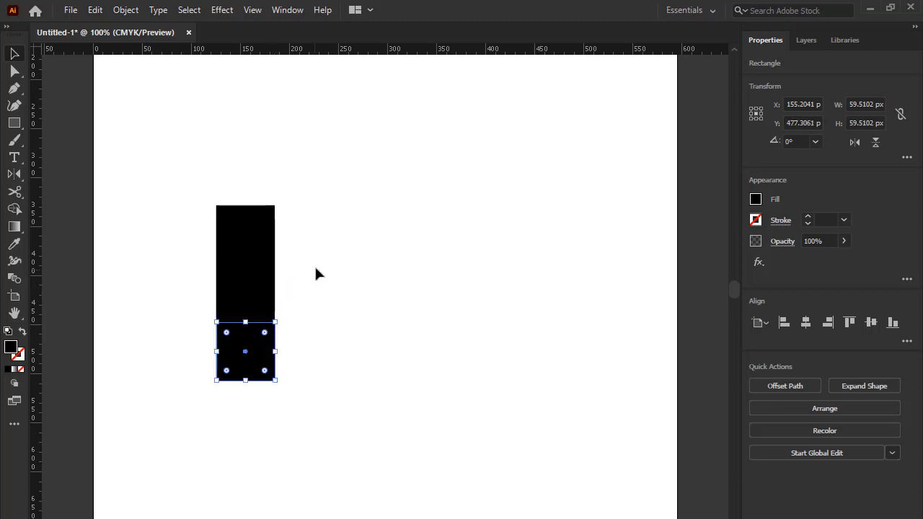
click(212, 175)
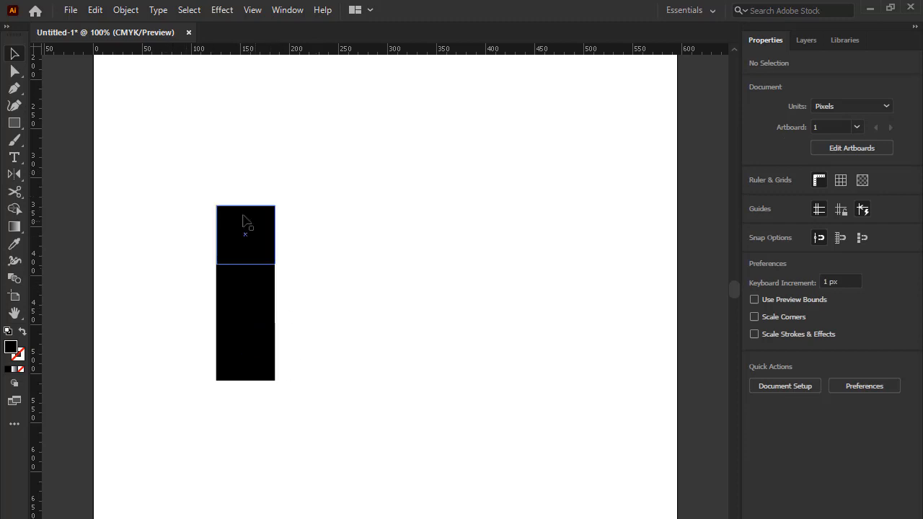
drag(245, 232, 410, 246)
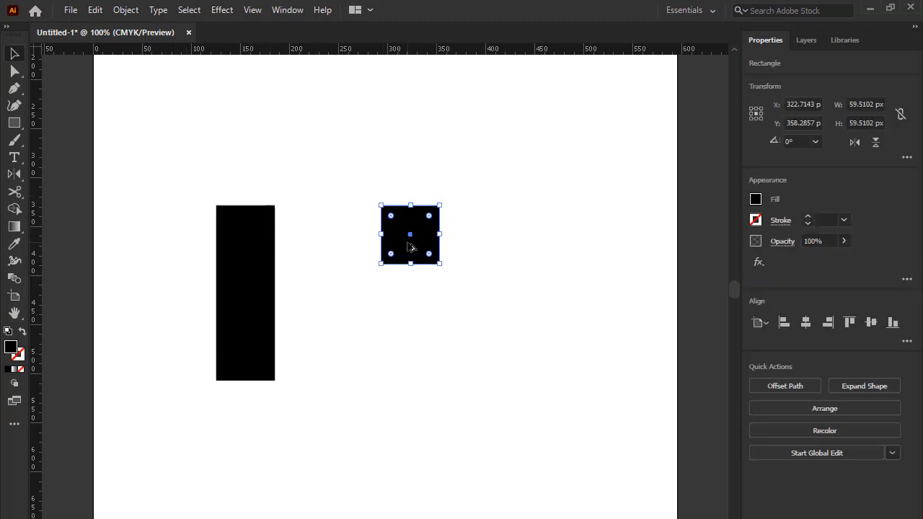
Narrow the separate square to one-fifth of its width (59.5102 / 5) and fill it with blue 1B229E
click(878, 105)
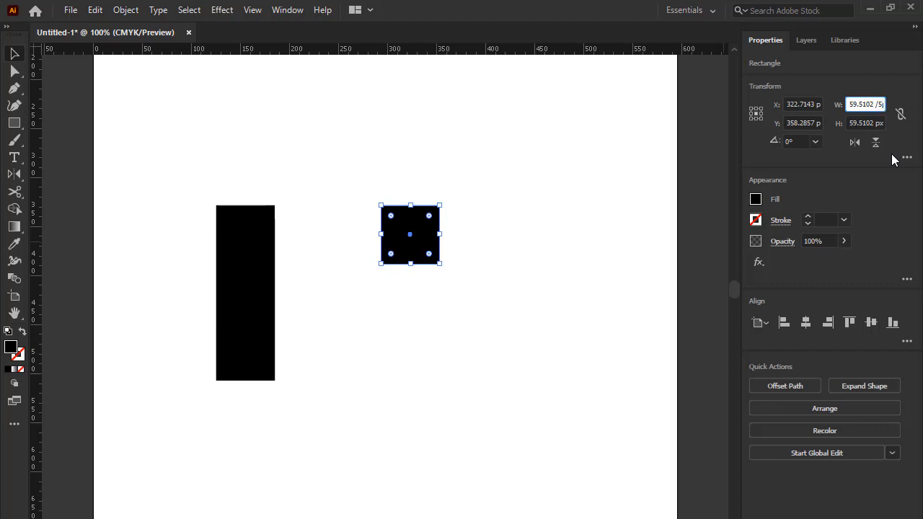
key(Return)
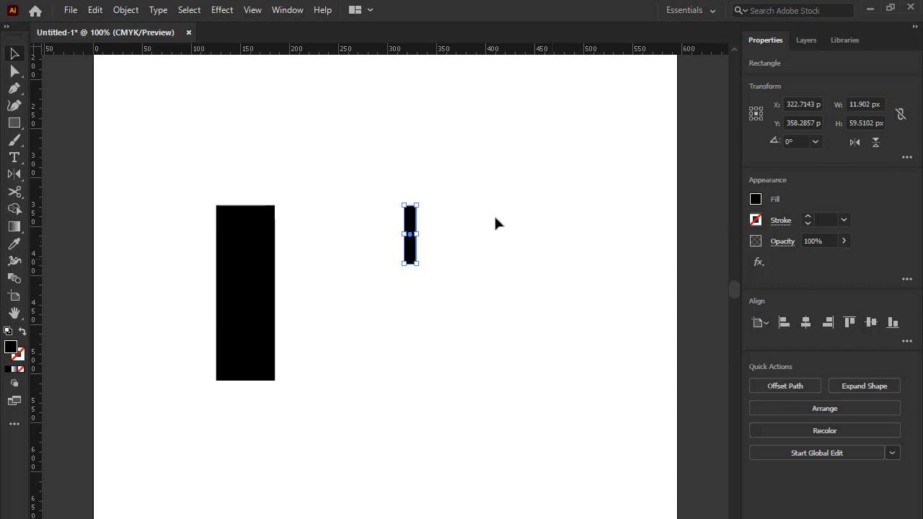
drag(366, 183, 487, 318)
double_click(11, 350)
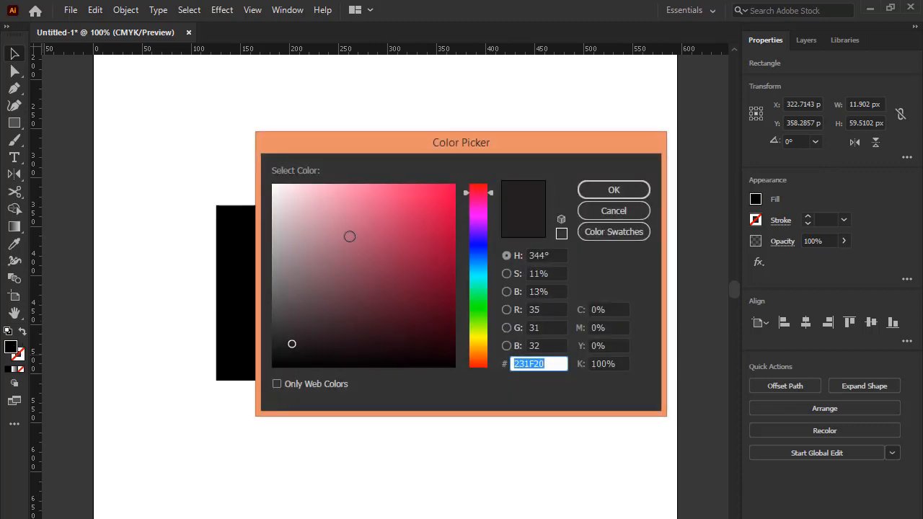
click(474, 245)
drag(423, 250, 423, 254)
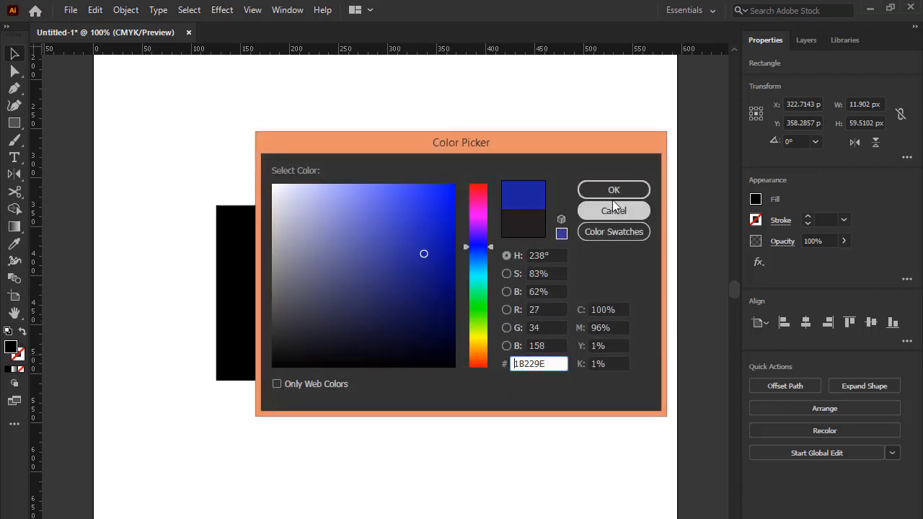
click(613, 190)
click(476, 223)
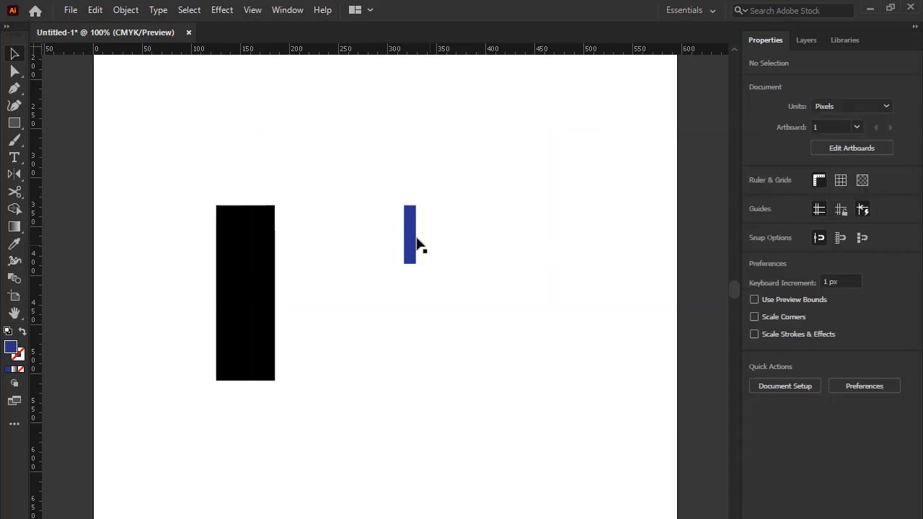
Place horizontal copies of the blue bar against the column's top and bottom edges, and a vertical copy against its right side
drag(405, 248, 259, 388)
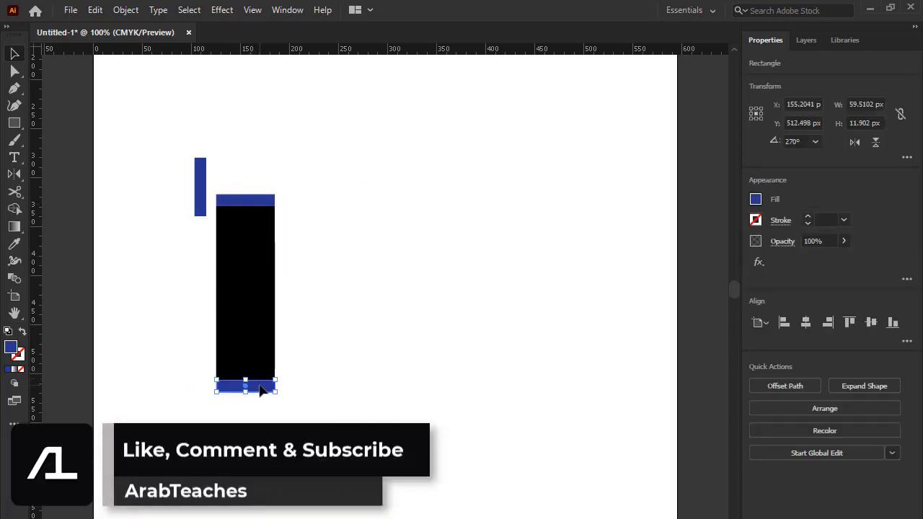
drag(264, 205, 331, 345)
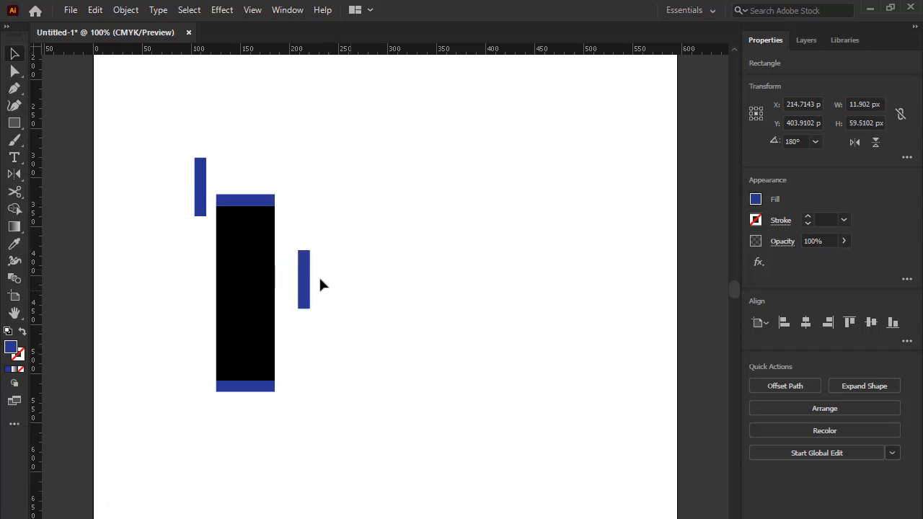
click(320, 284)
drag(303, 279, 277, 283)
click(348, 264)
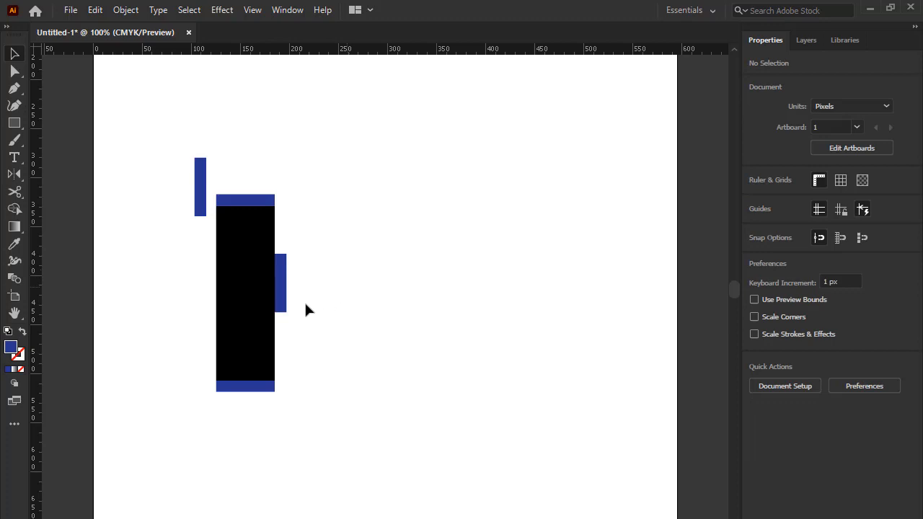
Copy the column's middle square beyond the vertical blue bar and place blue bars flush against all four of its sides
click(247, 291)
drag(242, 294, 350, 299)
click(374, 303)
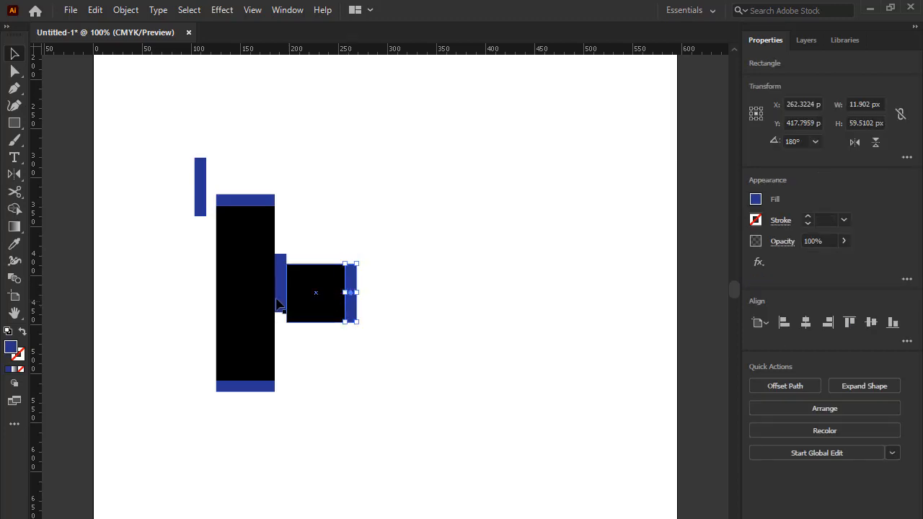
drag(281, 291, 281, 301)
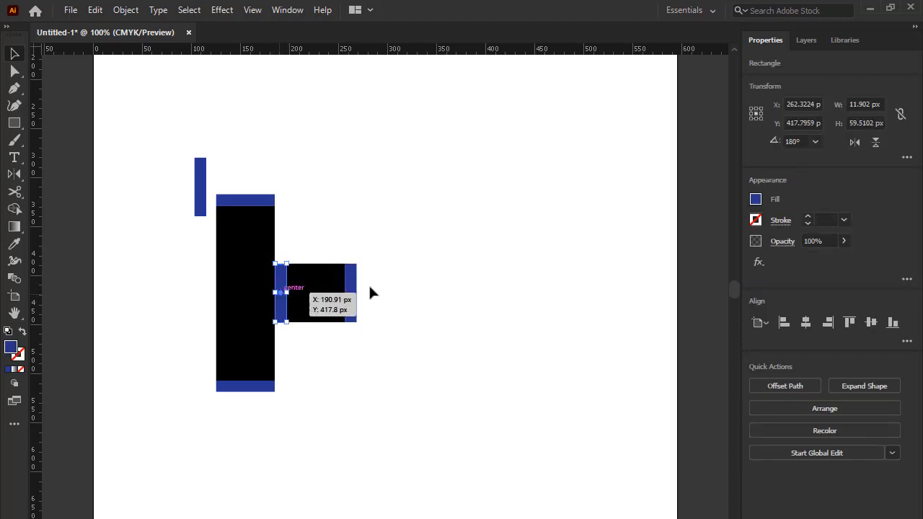
drag(262, 197, 331, 332)
click(388, 332)
drag(414, 356, 415, 307)
Copy the three-square column to the right of the framed center square, touching its right blue bar
drag(182, 231, 264, 305)
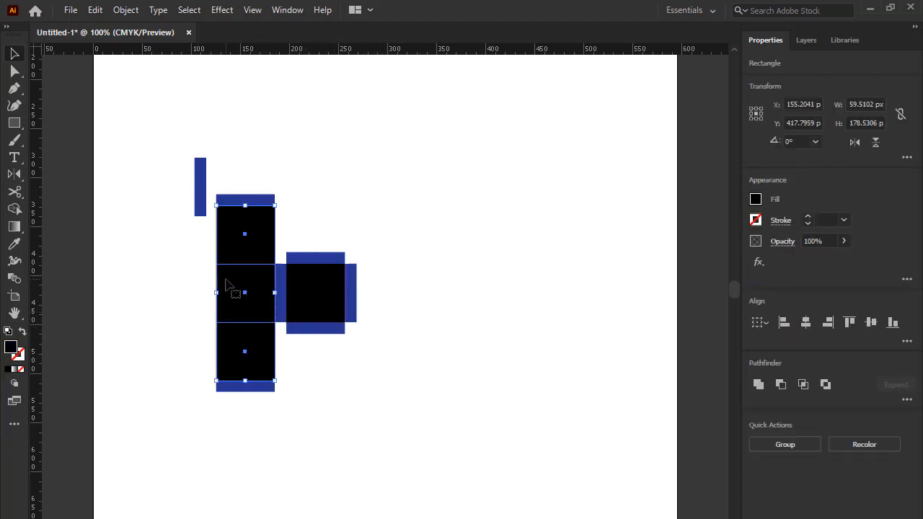
drag(232, 287, 374, 291)
click(487, 291)
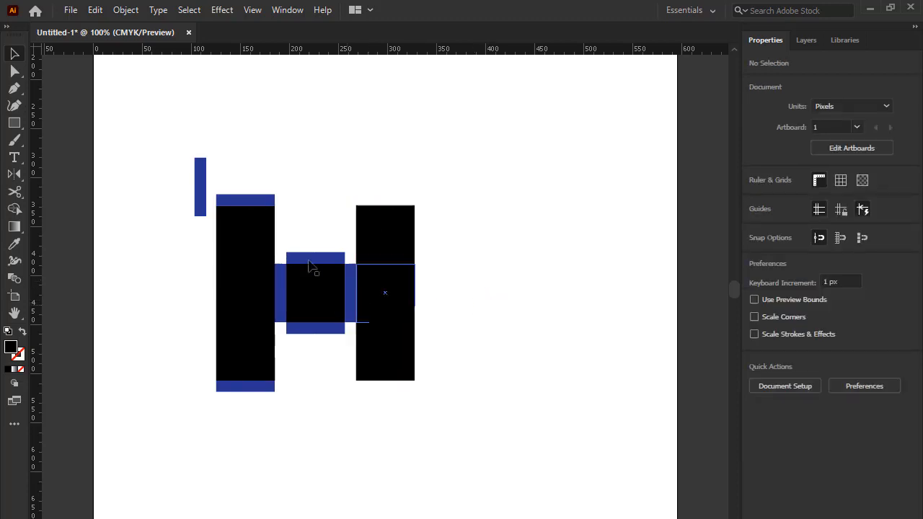
Copy the left column's top and bottom blue bars onto the ends of the right column
click(248, 201)
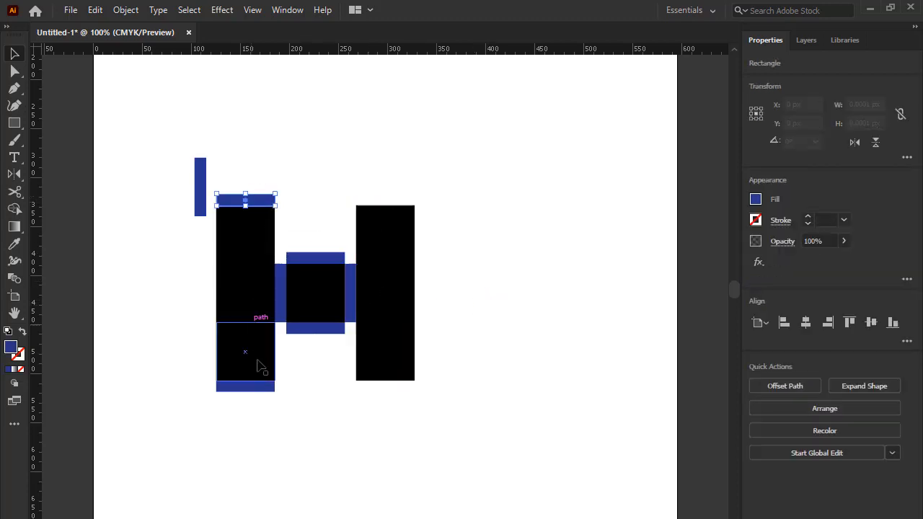
shift+click(263, 387)
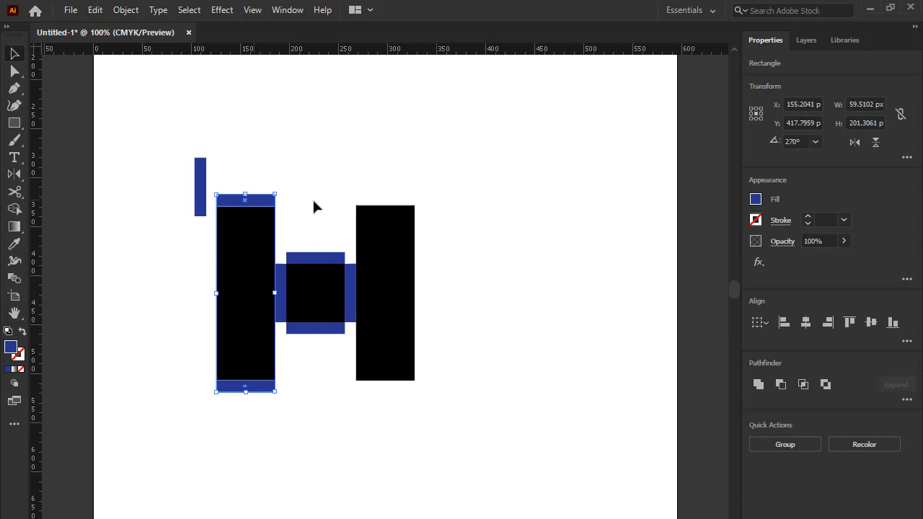
drag(258, 201, 399, 213)
click(508, 280)
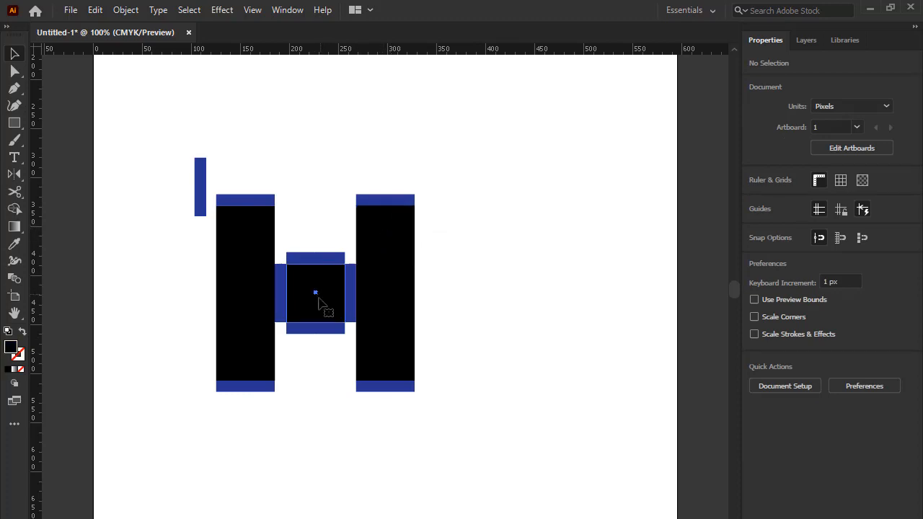
Copy the center square above its upper blue bar, and stretch another square copy into a rectangle about 202 px wide across the top
drag(323, 295, 322, 237)
click(482, 245)
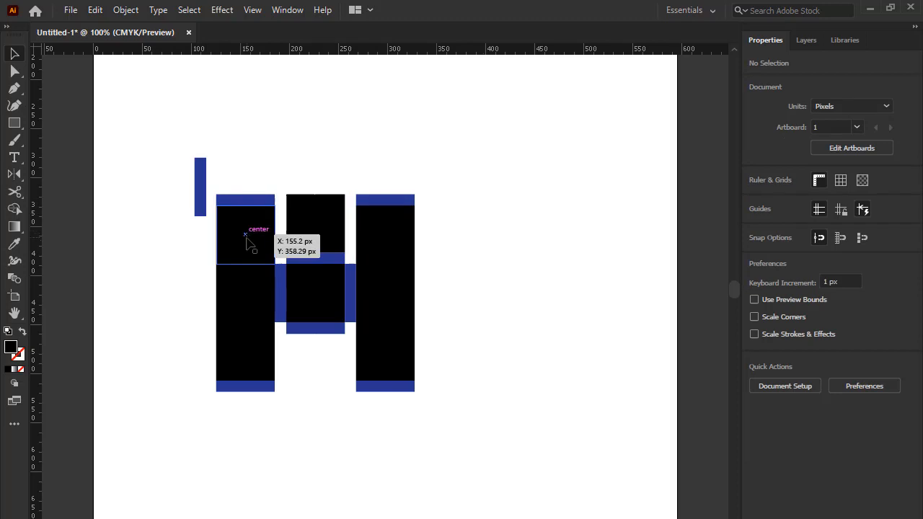
drag(246, 244, 417, 191)
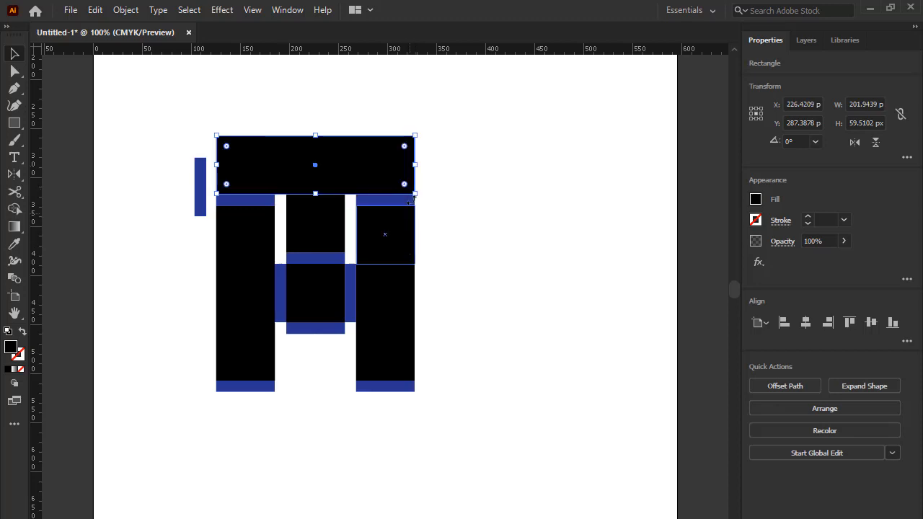
click(473, 248)
click(320, 221)
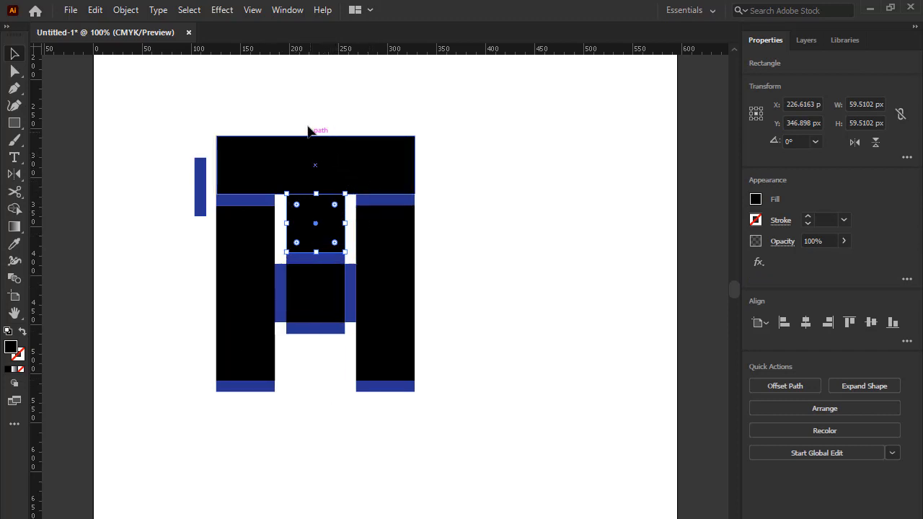
drag(307, 108, 328, 224)
click(418, 269)
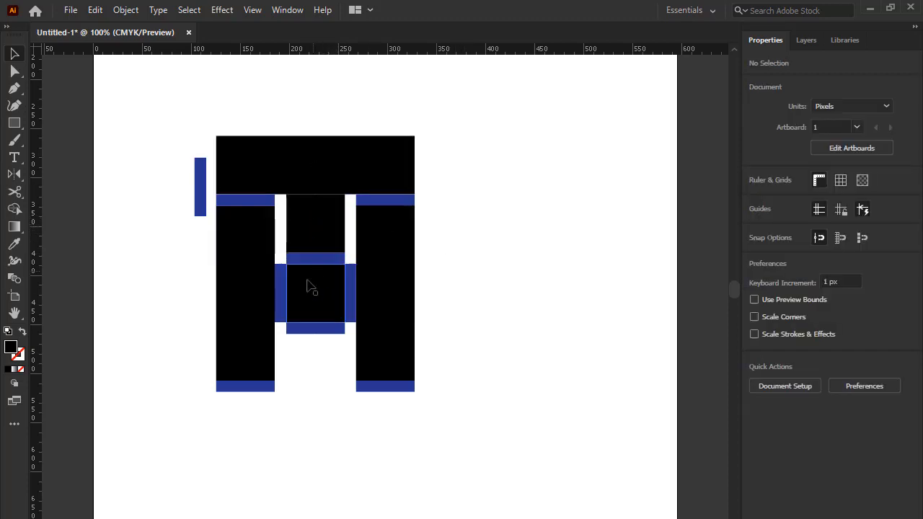
Copy the center square below its lower blue bar, and copy the wide top rectangle across the bottom of the shape
drag(312, 330, 311, 354)
click(479, 326)
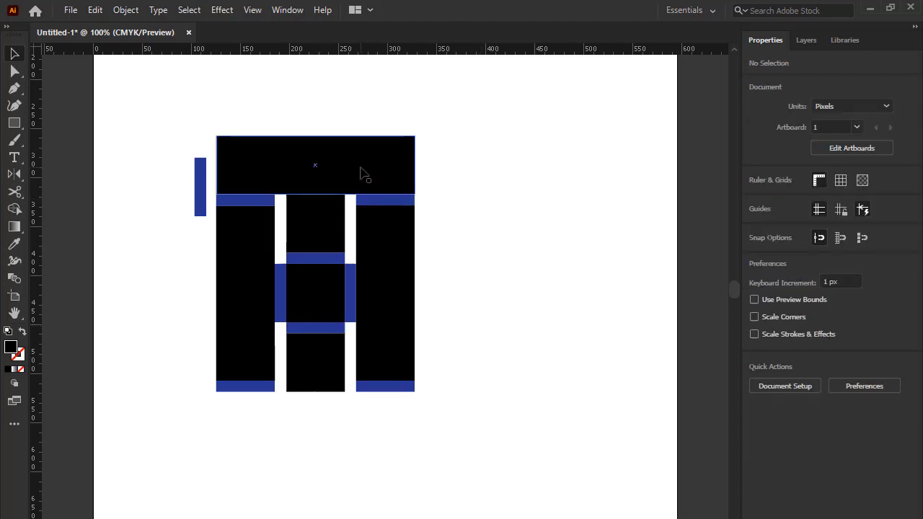
drag(359, 169, 354, 430)
click(496, 387)
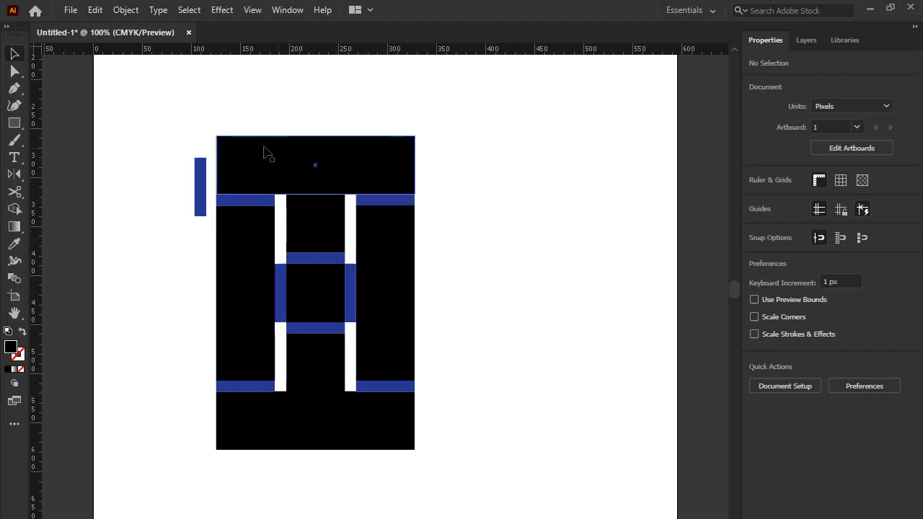
Delete the spare blue bar beside the shape and the two blue bars under the top rectangle
drag(172, 158, 207, 204)
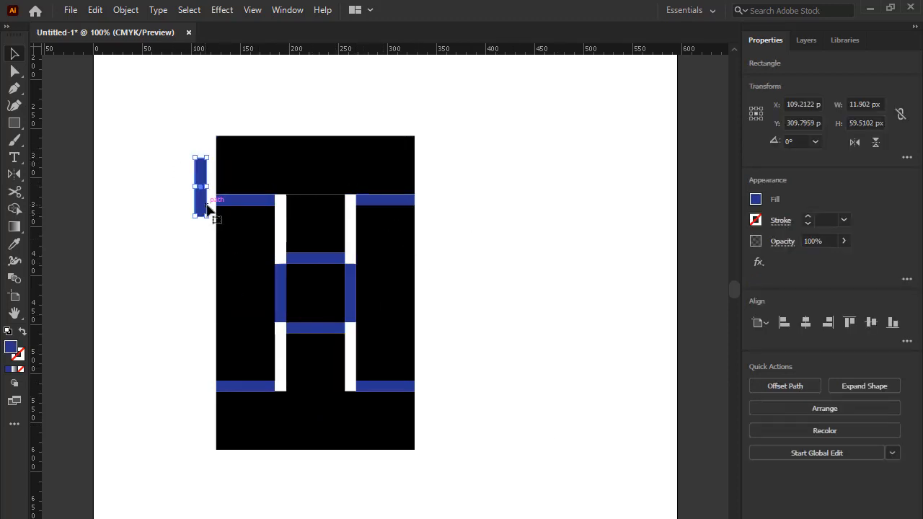
key(Delete)
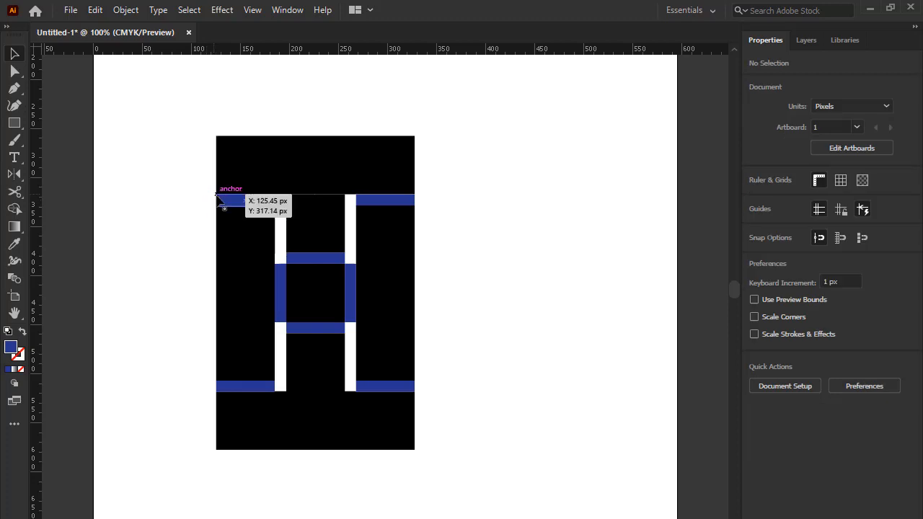
click(226, 202)
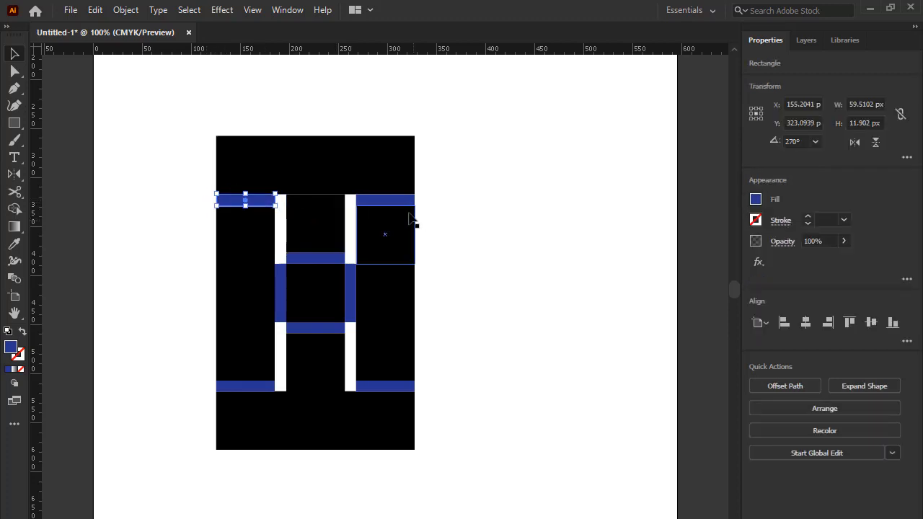
key(Delete)
click(382, 200)
key(Delete)
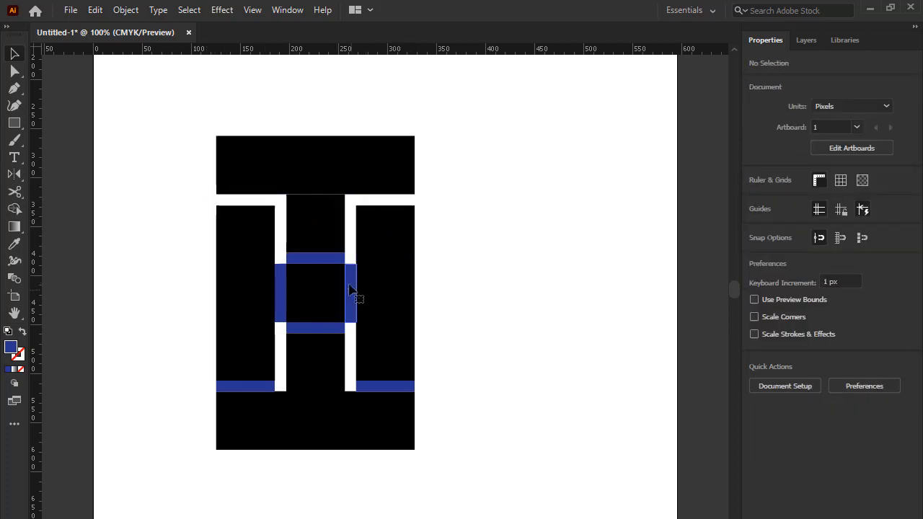
Delete the four blue bars surrounding the center square
click(351, 290)
key(Delete)
click(311, 258)
key(Delete)
click(281, 294)
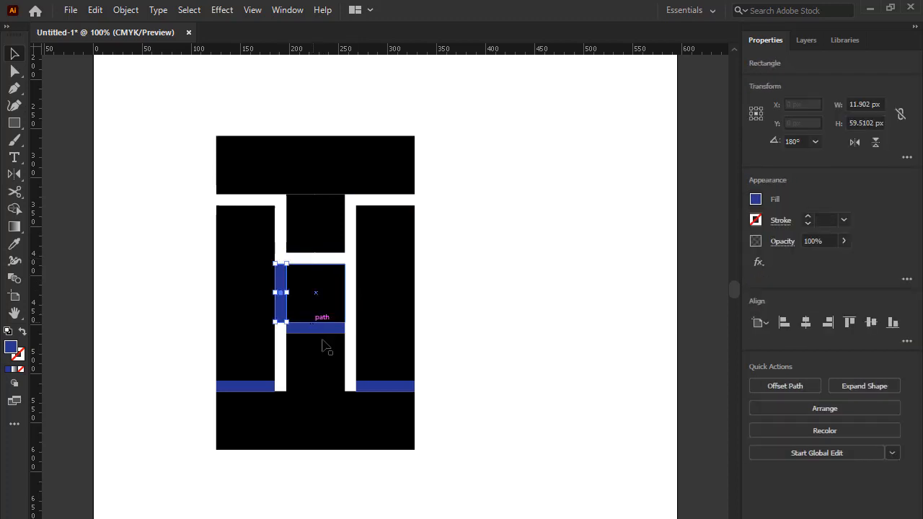
key(Delete)
click(328, 328)
key(Delete)
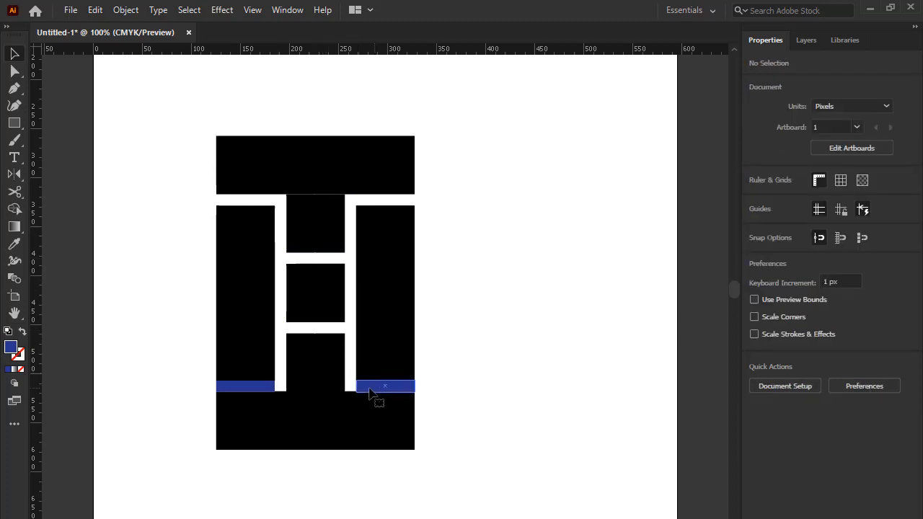
Delete the two remaining blue bars above the bottom rectangle
click(369, 393)
key(Delete)
click(268, 387)
key(Delete)
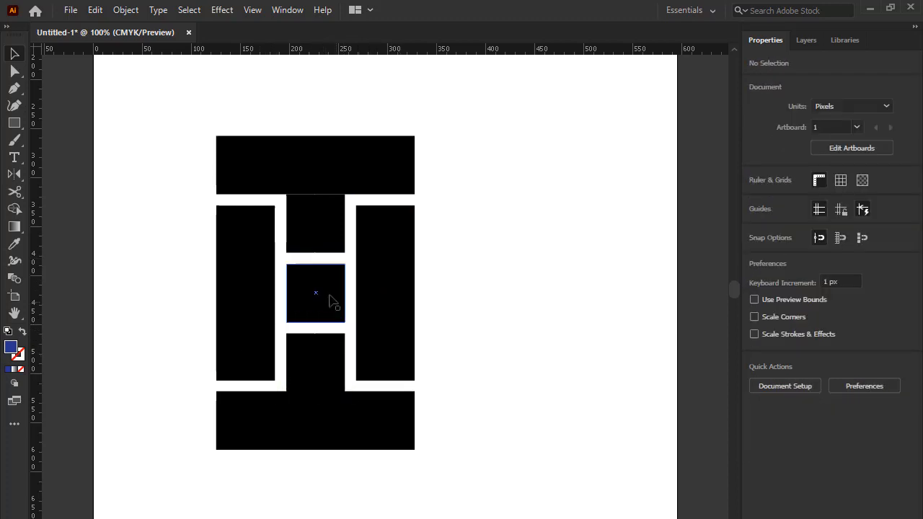
Widen the center square symmetrically until it overlaps both side columns, forming the crossbar of an H
click(329, 300)
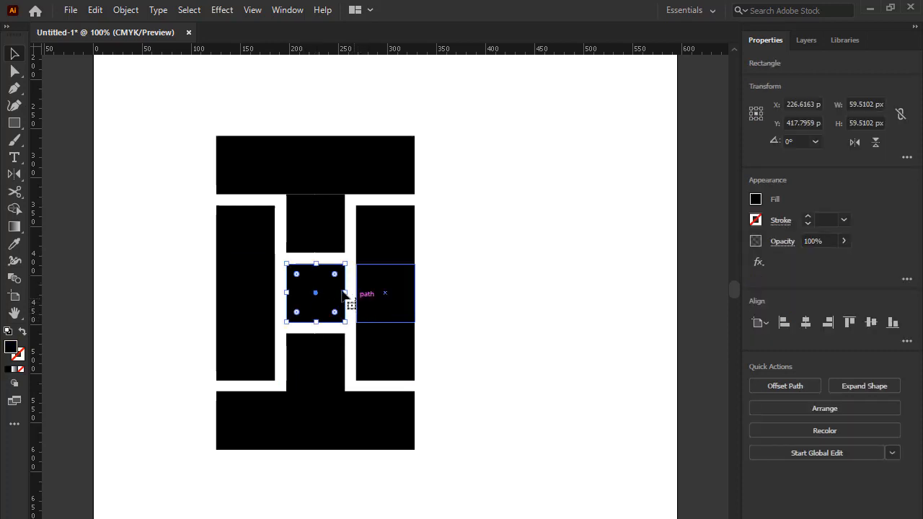
drag(346, 294, 384, 298)
click(484, 295)
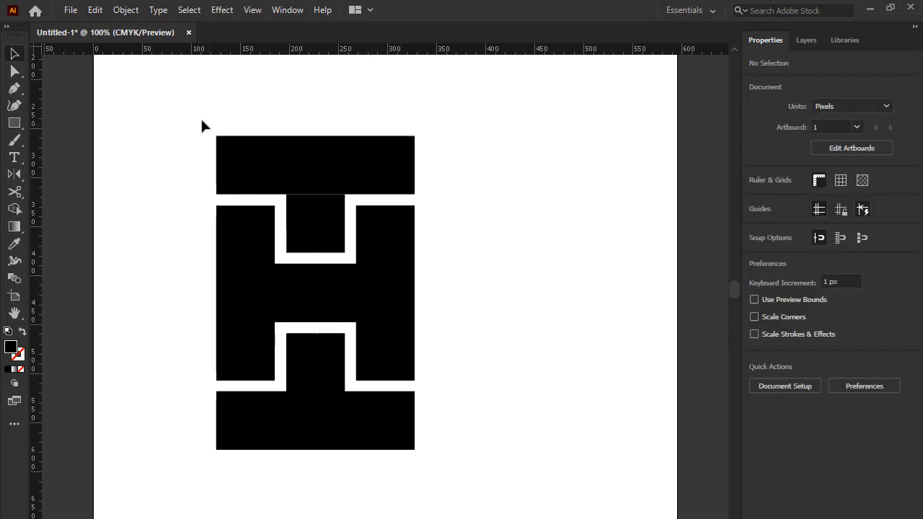
Select all the black shapes and merge the touching ones with the Pathfinder Unite operation
drag(164, 115, 472, 469)
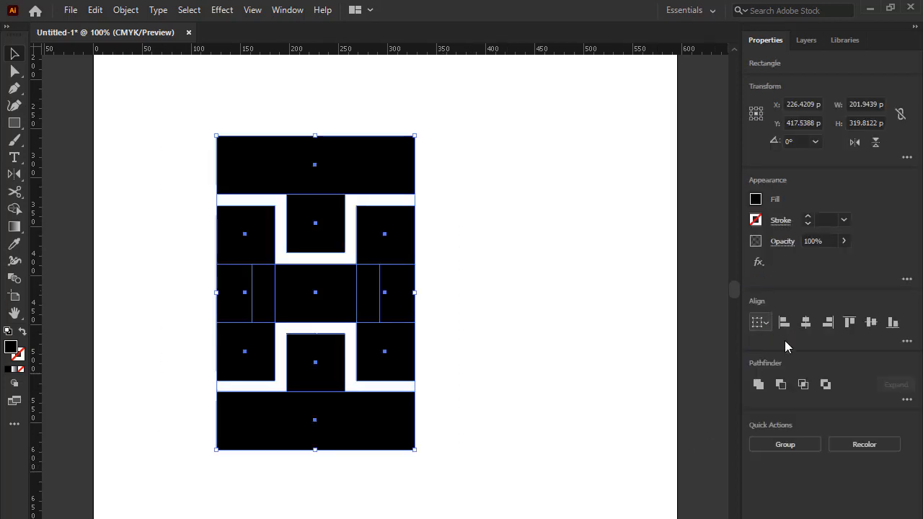
click(760, 386)
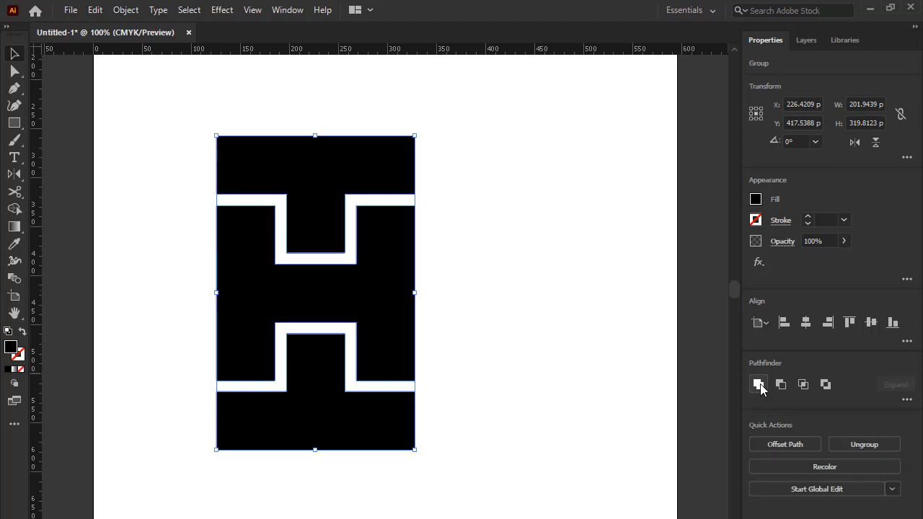
Scale the merged logo down proportionally to about 161 by 255 px and place a duplicate to its right
click(541, 210)
click(245, 186)
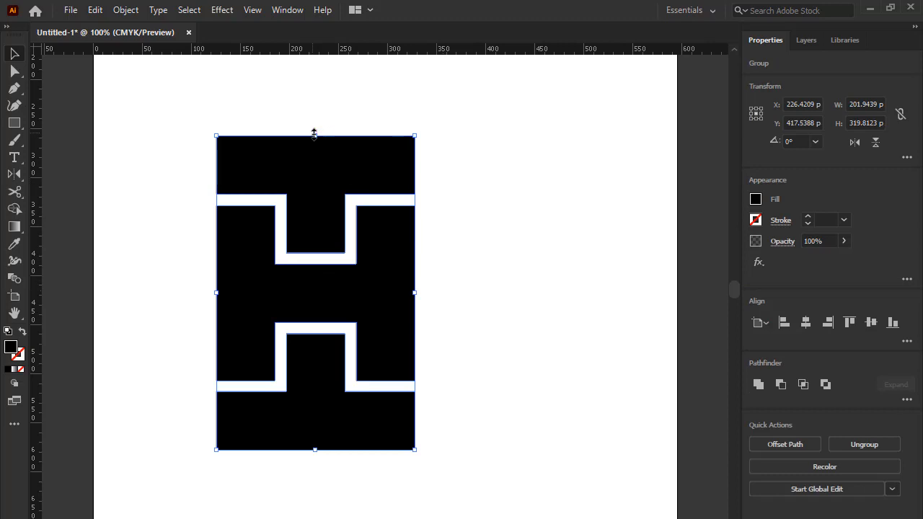
drag(314, 135, 355, 201)
drag(355, 305, 307, 306)
drag(214, 313, 489, 311)
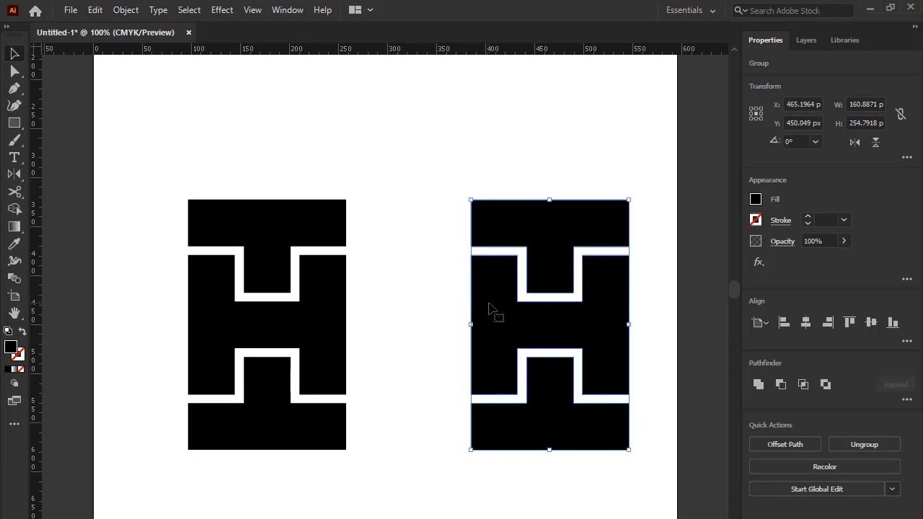
Ungroup the duplicated logo on the right of the artboard
key(ctrl+=)
key(ctrl+=)
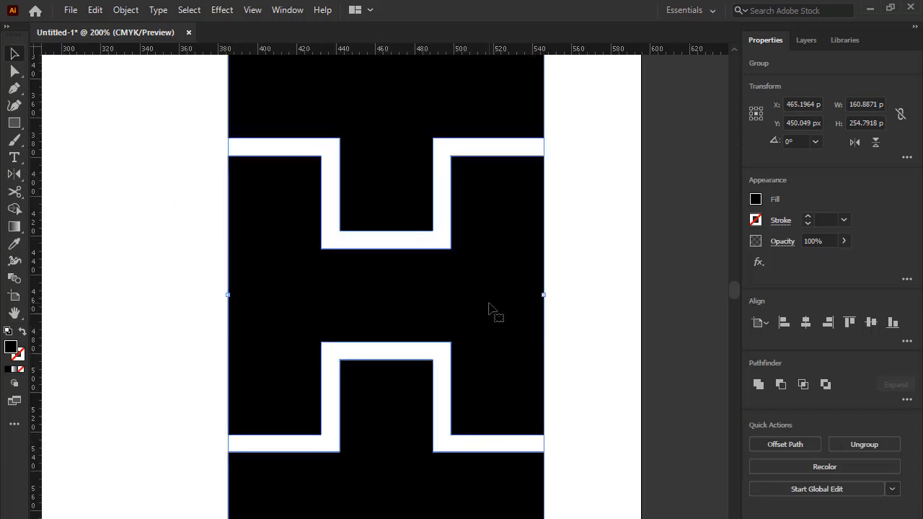
scroll(433, 188, up, 1)
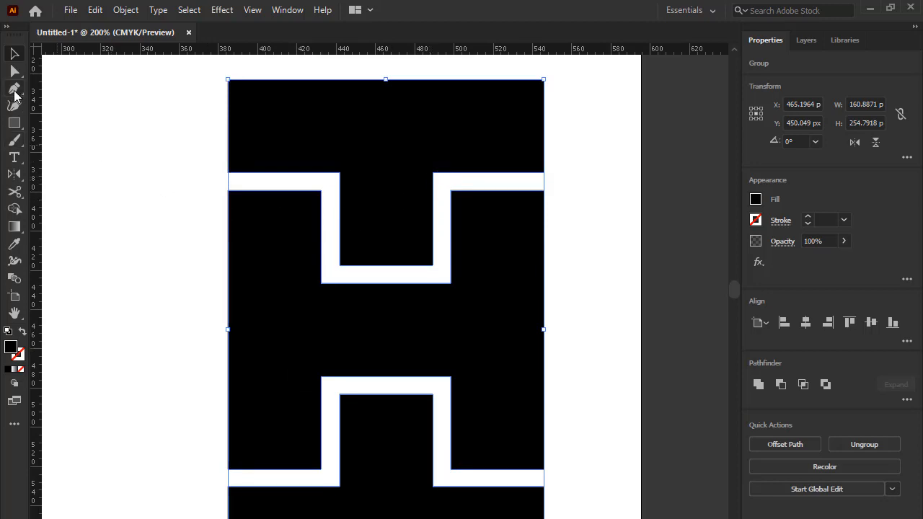
right_click(519, 287)
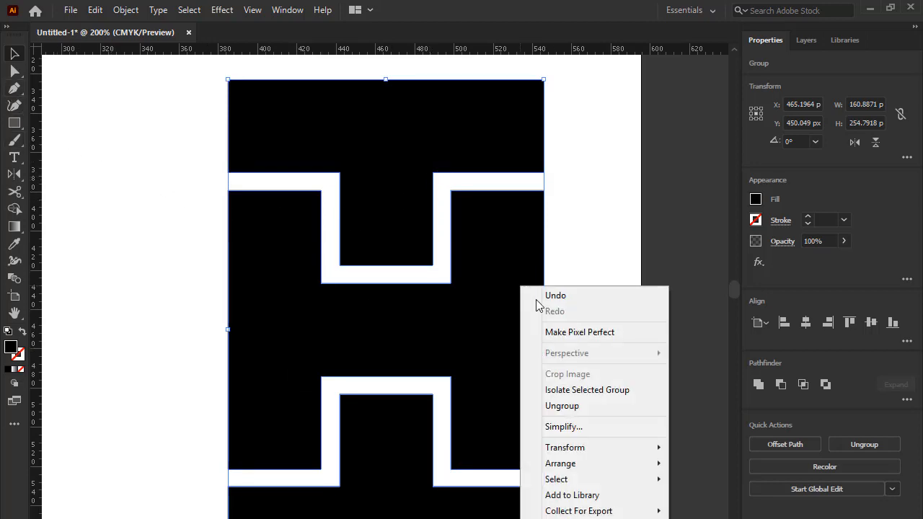
click(581, 406)
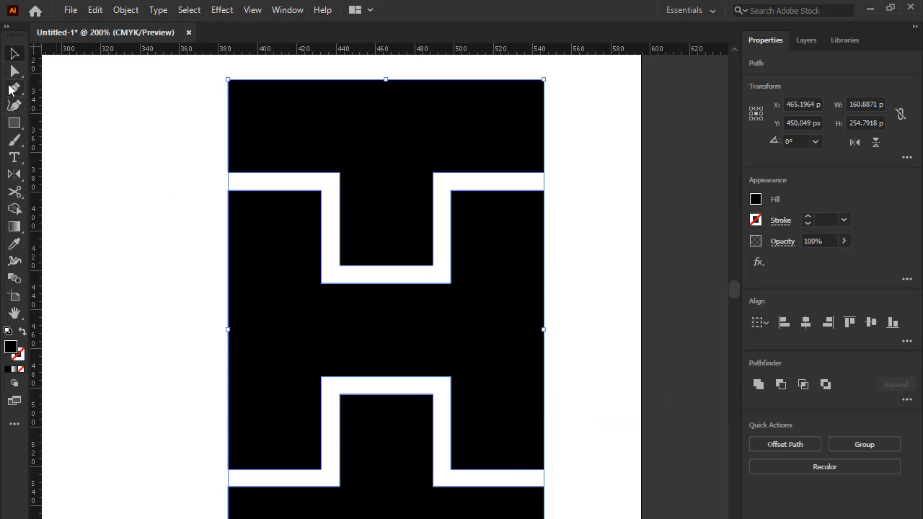
Delete the two outer corner anchor points nearest the H on both the upper and lower T pieces, slanting their sides
click(11, 92)
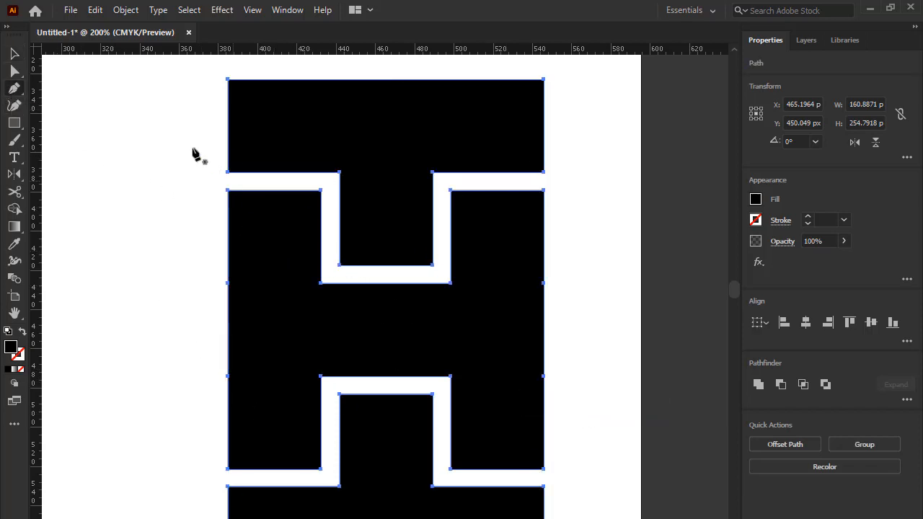
key(minus)
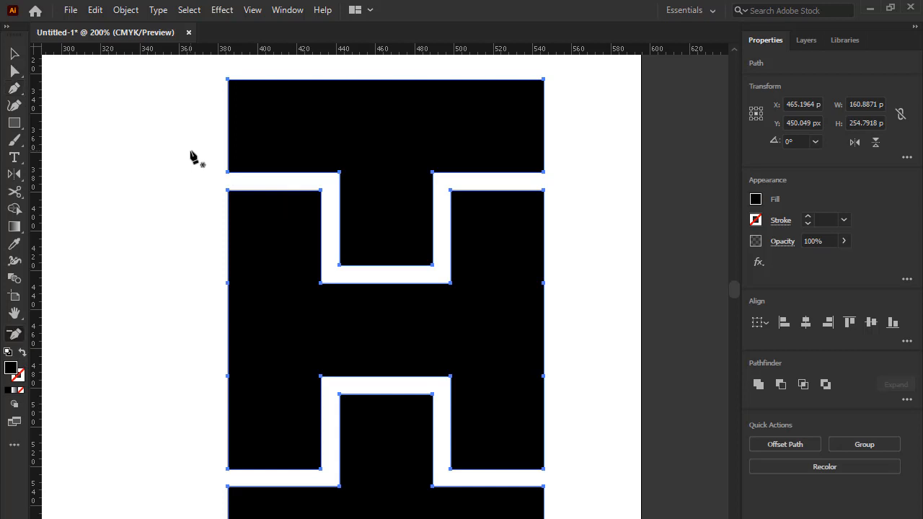
click(229, 172)
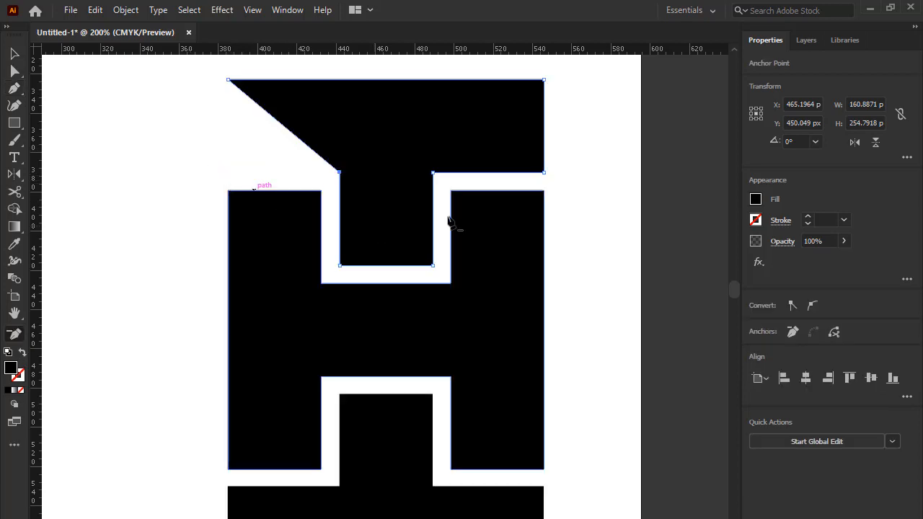
click(544, 172)
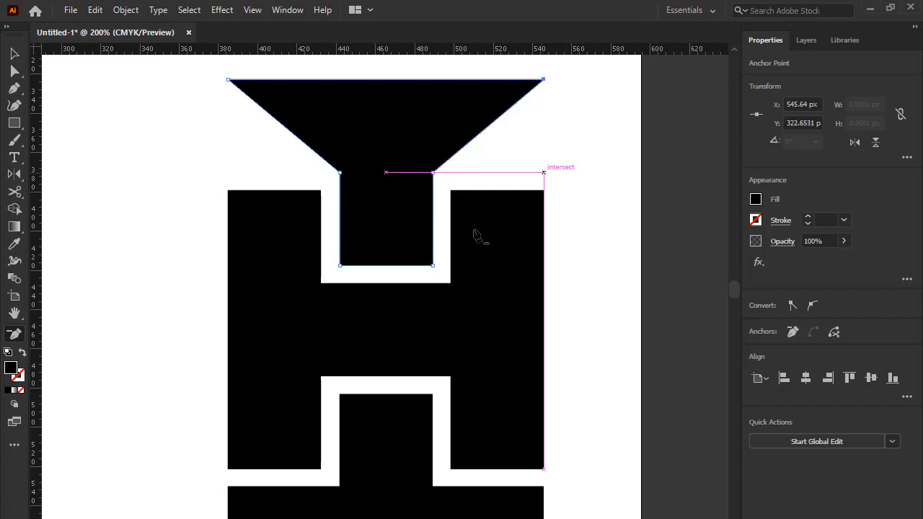
scroll(425, 274, down, 3)
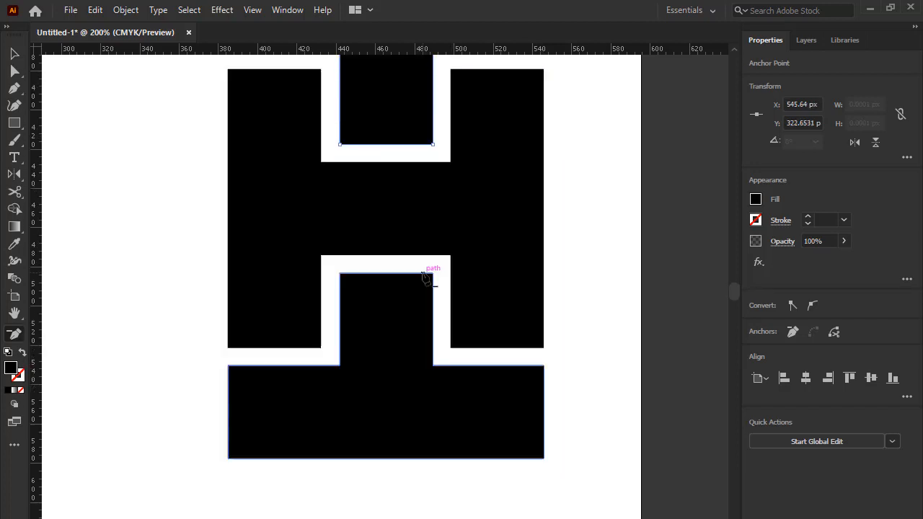
click(227, 366)
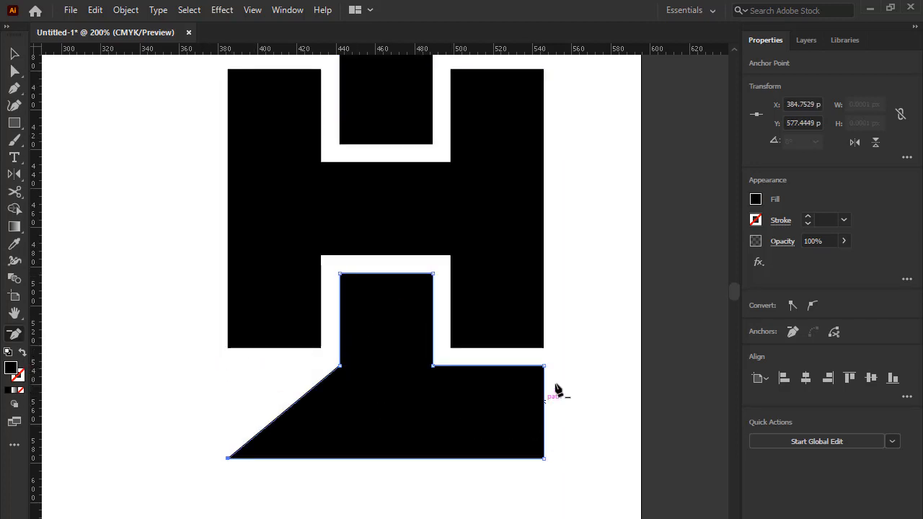
click(543, 366)
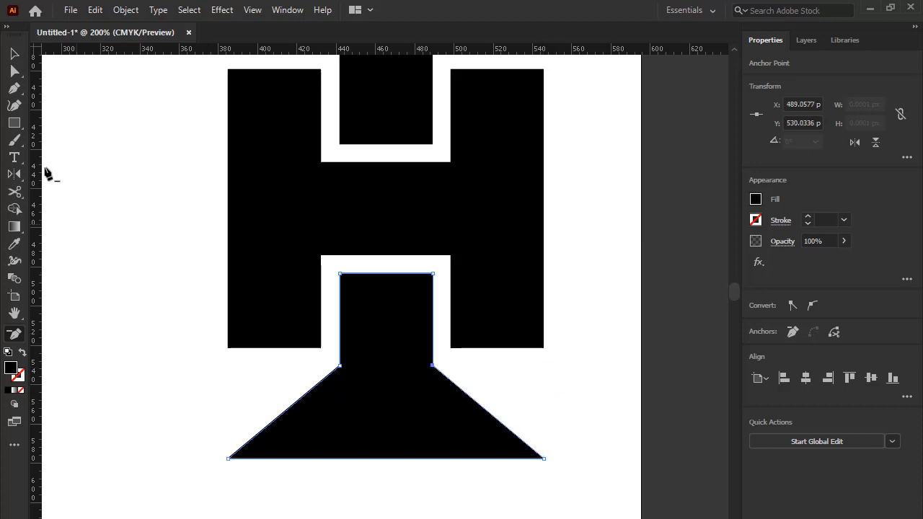
Move the H's two lower outer corner anchors down onto the bottom corners of the lower piece
click(14, 70)
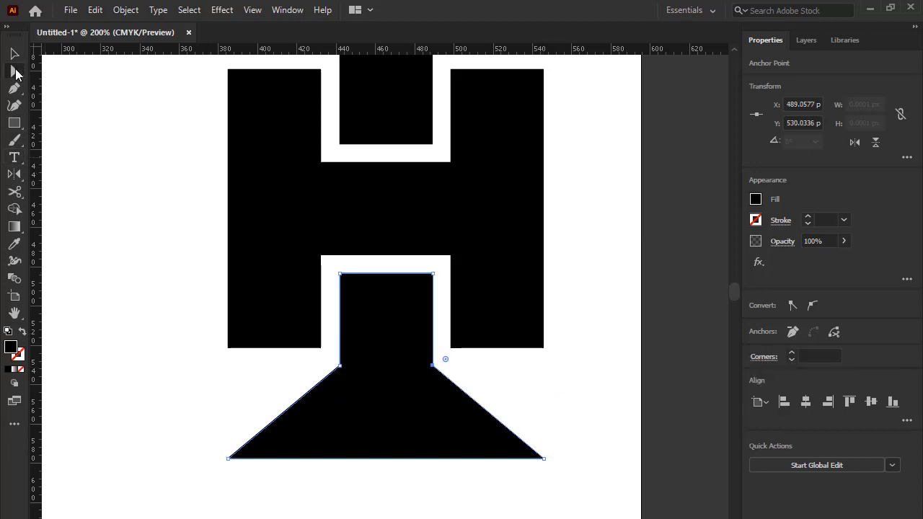
drag(530, 337, 545, 465)
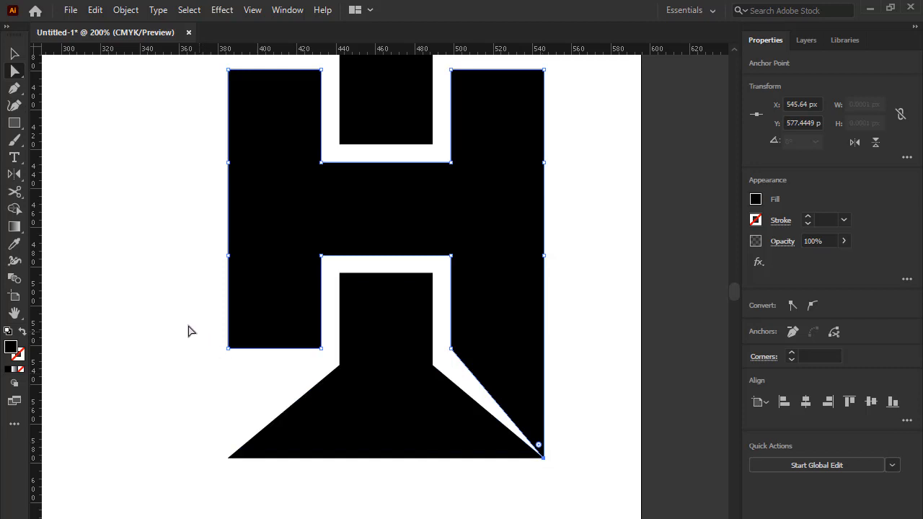
drag(165, 306, 229, 463)
Move the H's two upper outer corner anchors up onto the top corners of the upper piece
scroll(392, 262, up, 6)
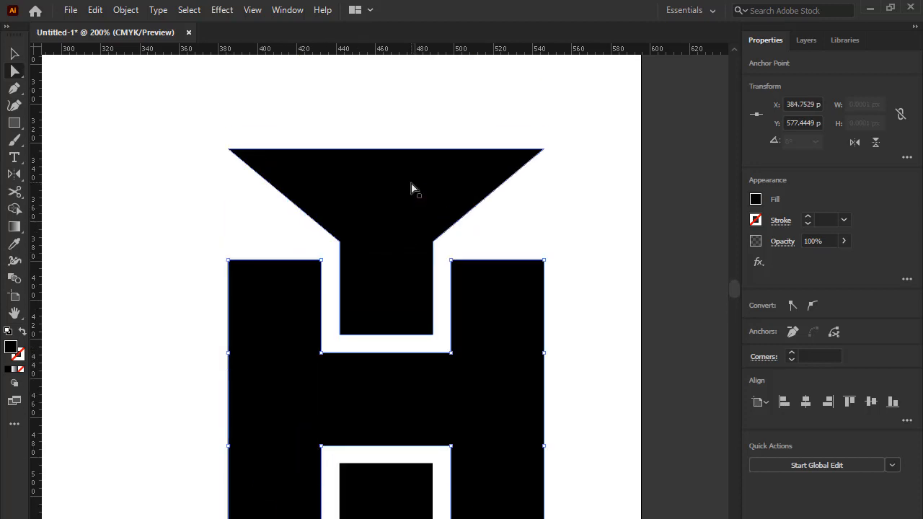
drag(254, 339, 267, 346)
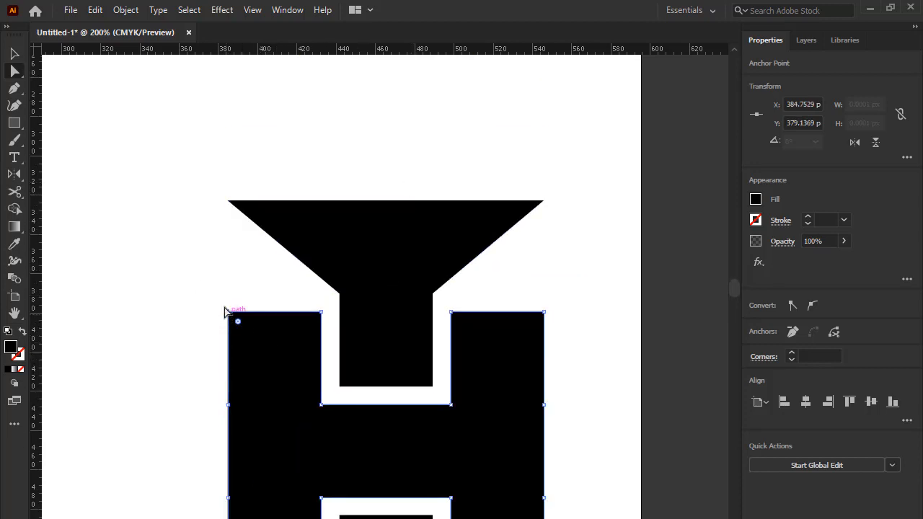
drag(230, 315, 233, 203)
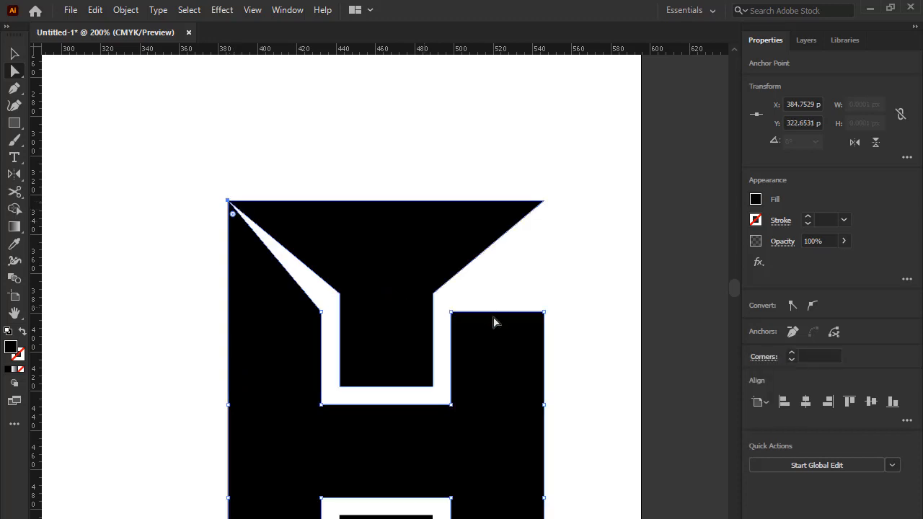
click(545, 312)
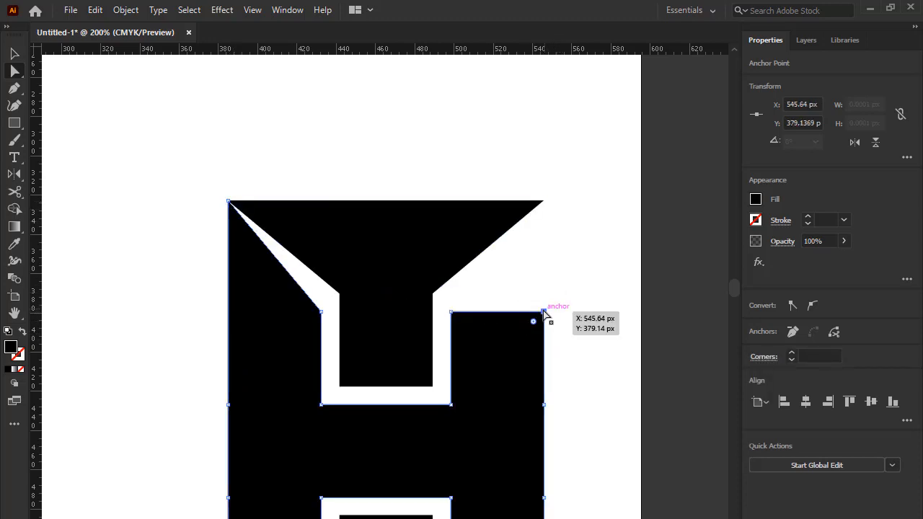
drag(545, 313, 545, 206)
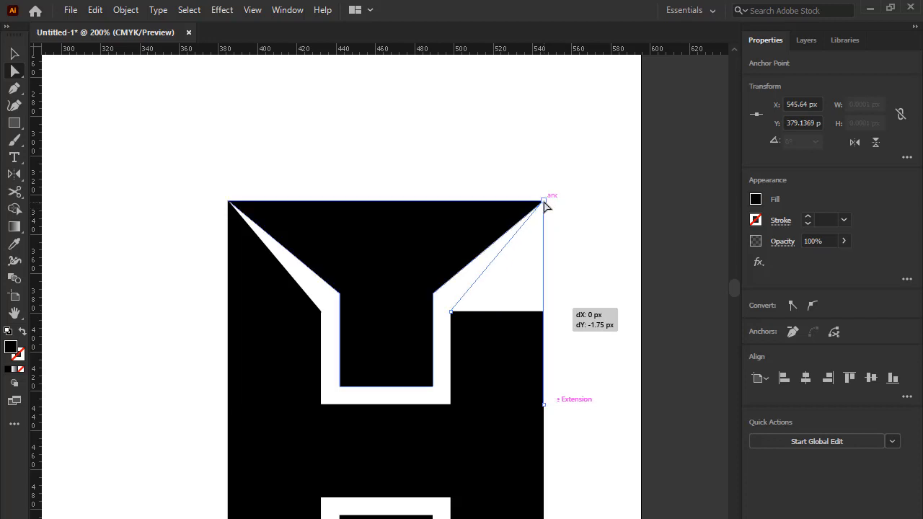
click(573, 242)
Remove the redundant anchor points midway along the H's left and right outer edges
scroll(517, 352, down, 6)
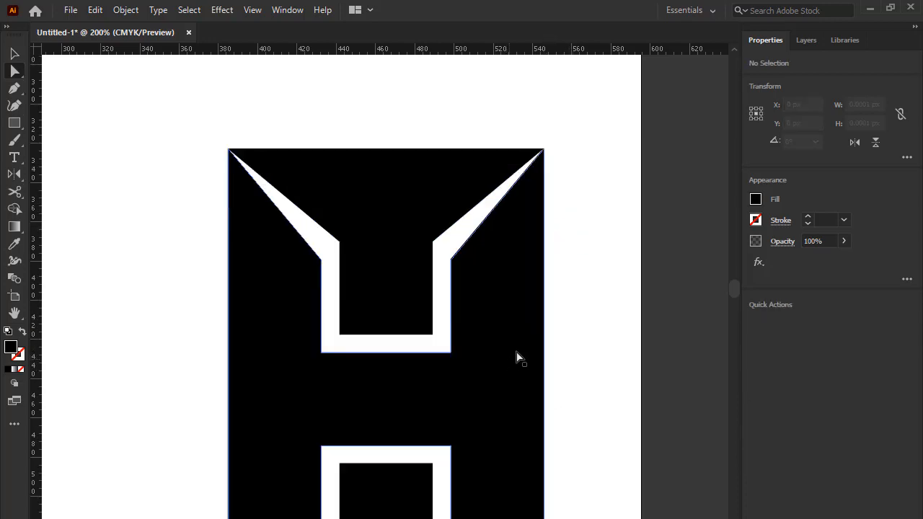
scroll(517, 354, down, 1)
drag(154, 92, 247, 374)
drag(162, 175, 259, 356)
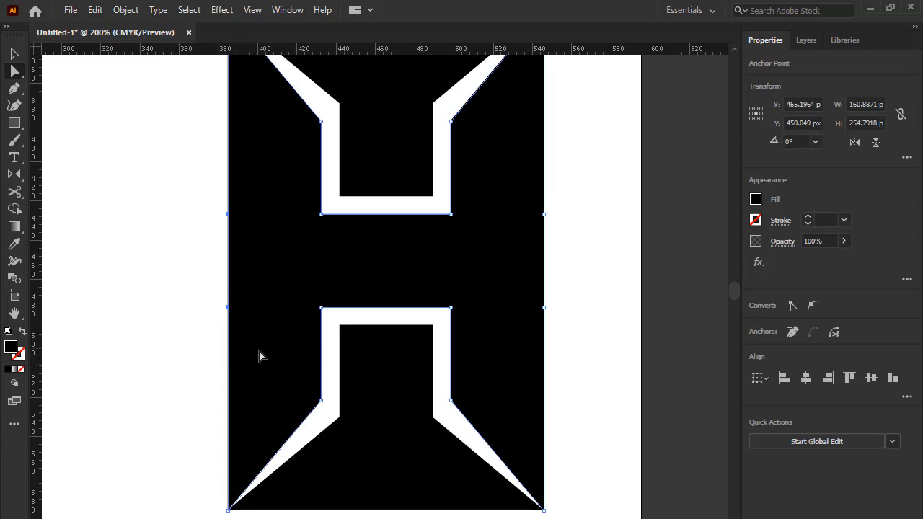
click(791, 333)
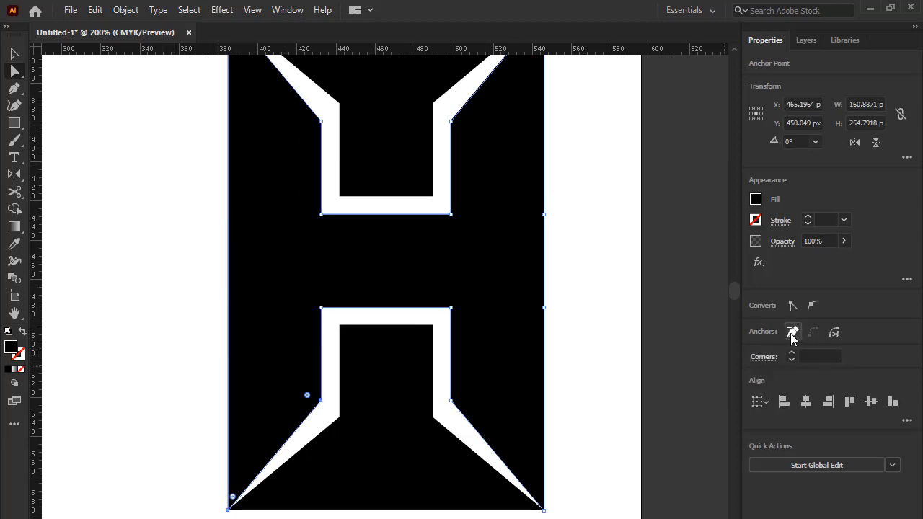
drag(576, 175, 526, 328)
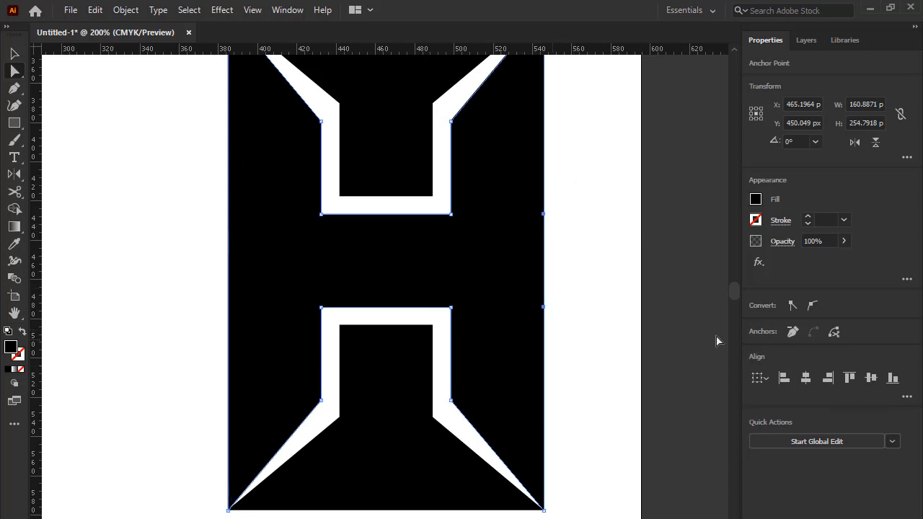
click(791, 333)
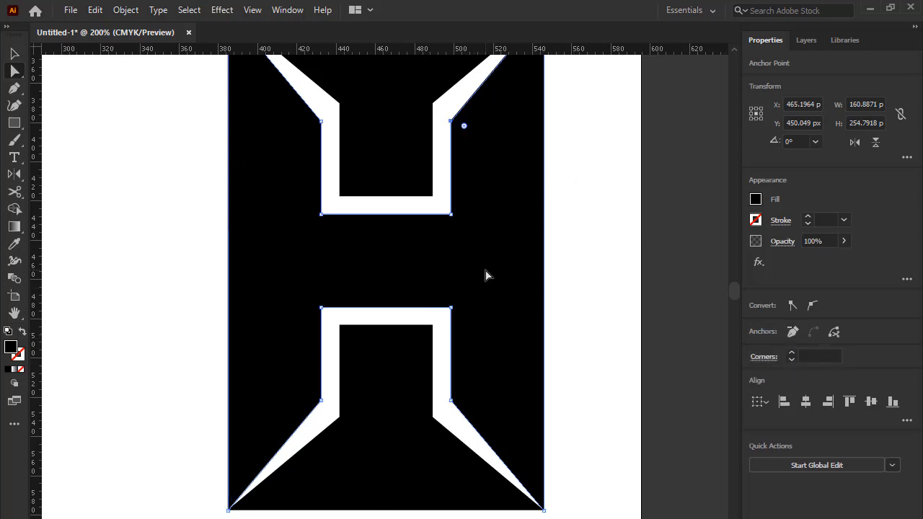
Duplicate all the pieces of the reshaped logo into the empty area below the two logos
key(ctrl+minus)
key(ctrl+minus)
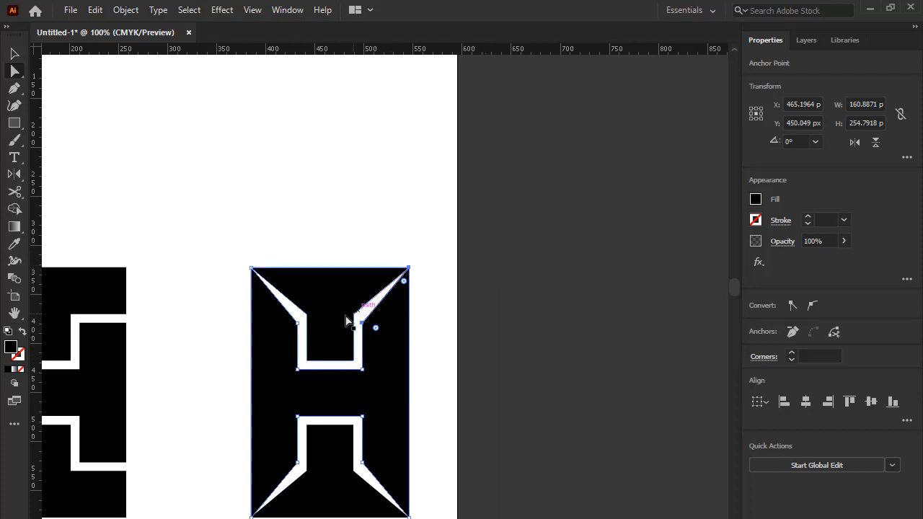
scroll(329, 339, down, 5)
key(space)
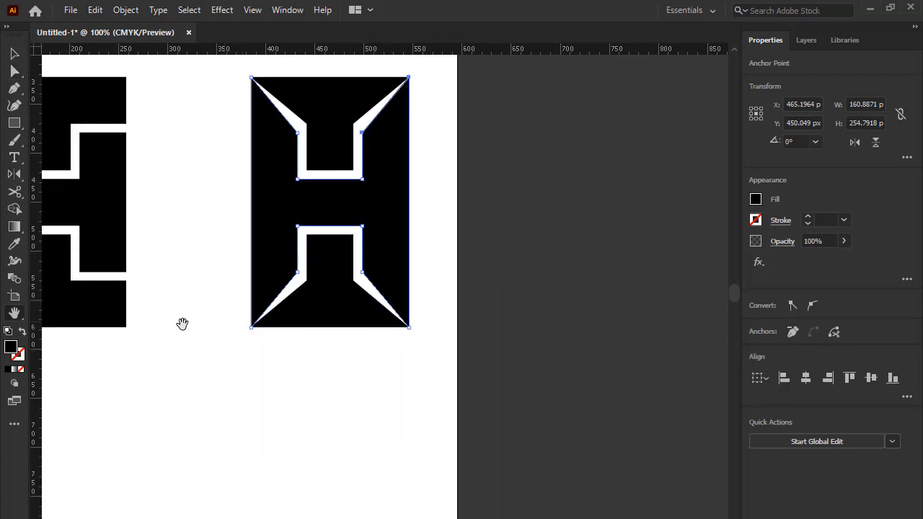
drag(181, 324, 439, 345)
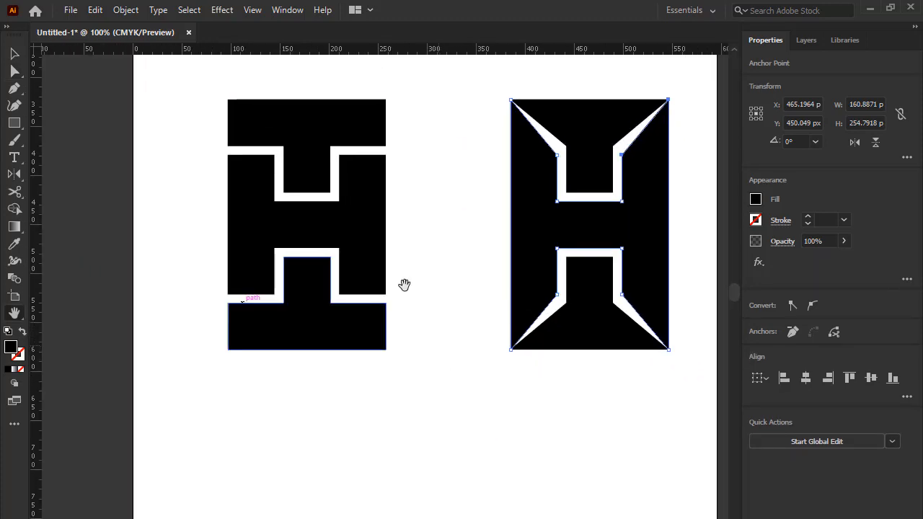
click(14, 54)
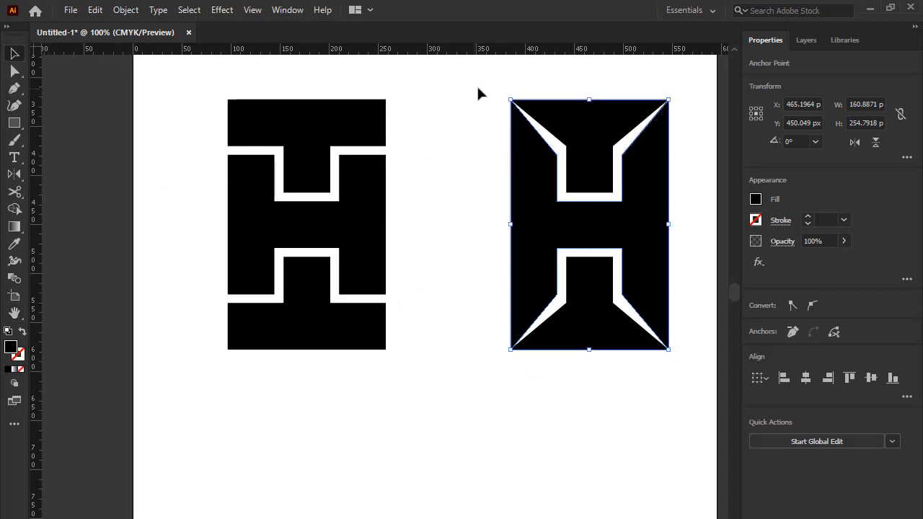
drag(478, 92, 665, 314)
drag(634, 213, 410, 497)
scroll(452, 443, down, 6)
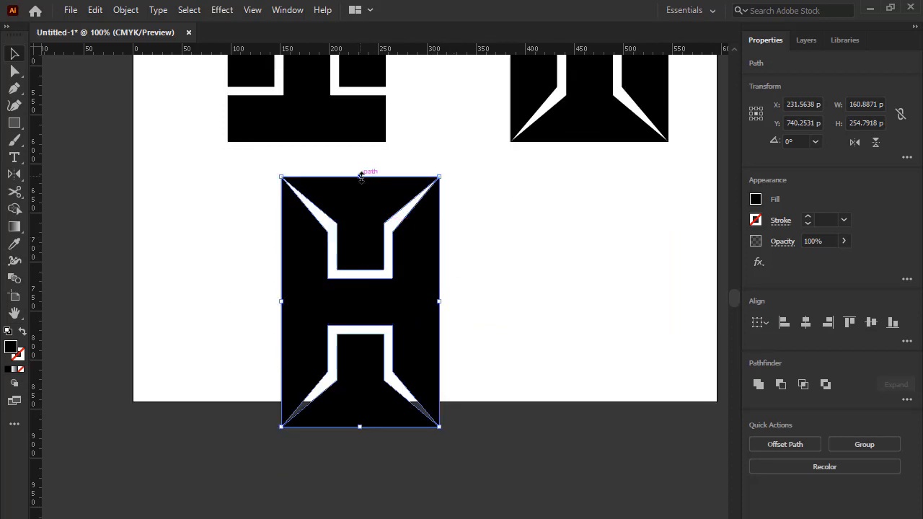
Scale the lower copy down proportionally from its center to about 96 by 152 px and hide the artboards
drag(360, 175, 385, 223)
click(504, 292)
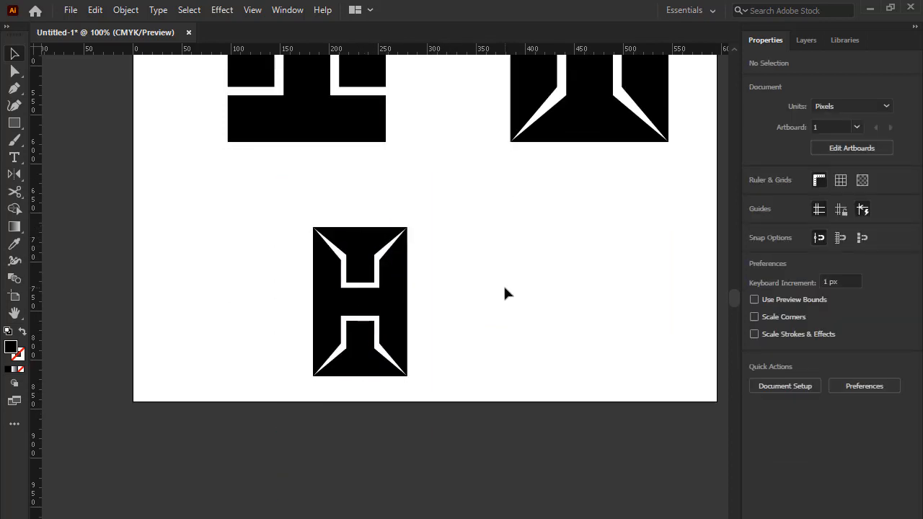
key(ctrl+shift+h)
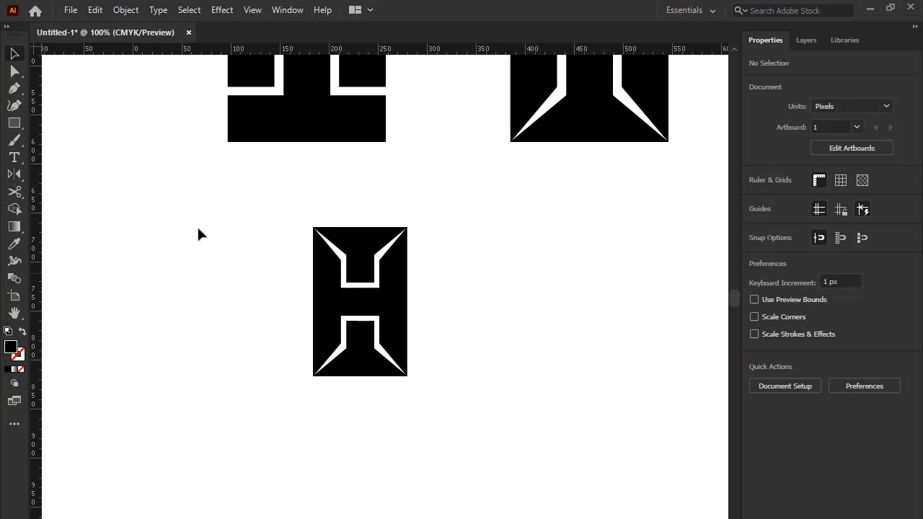
Unite all the pieces of the small logo copy with the Pathfinder
drag(328, 308, 457, 377)
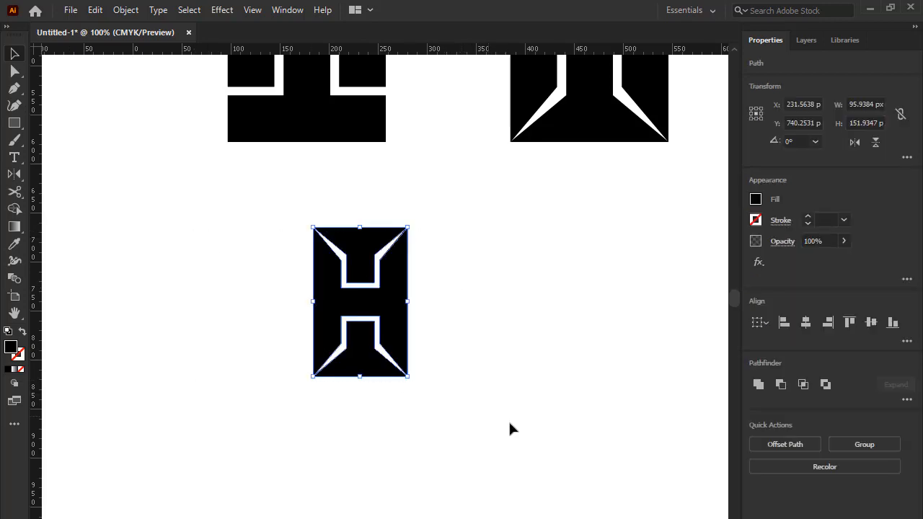
drag(509, 424, 282, 228)
click(473, 242)
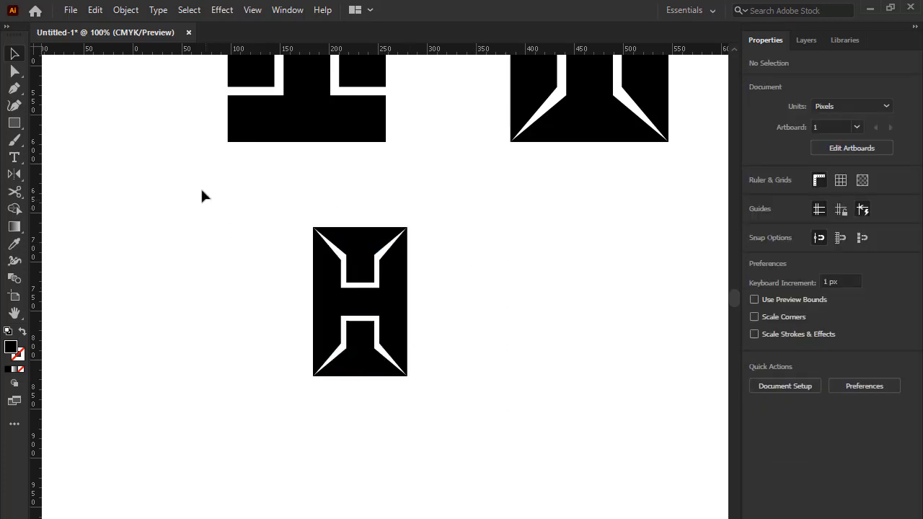
drag(202, 191, 418, 375)
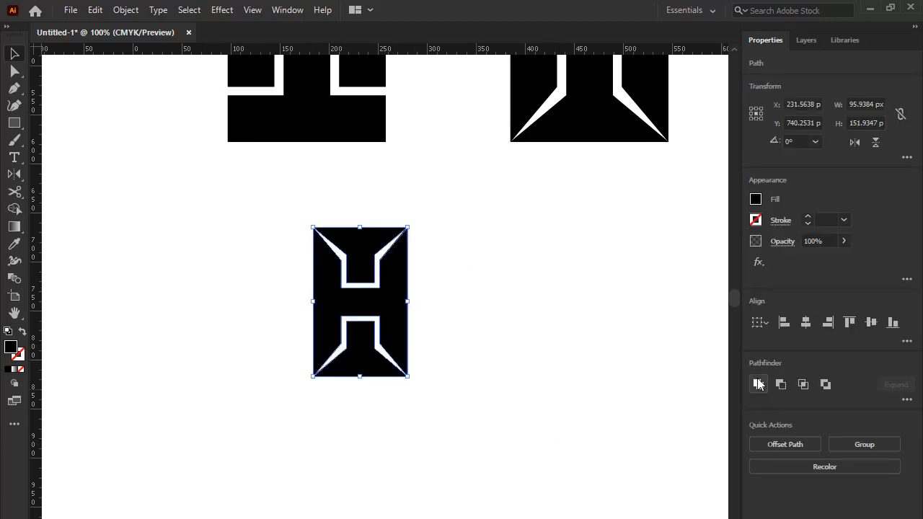
click(758, 384)
click(447, 287)
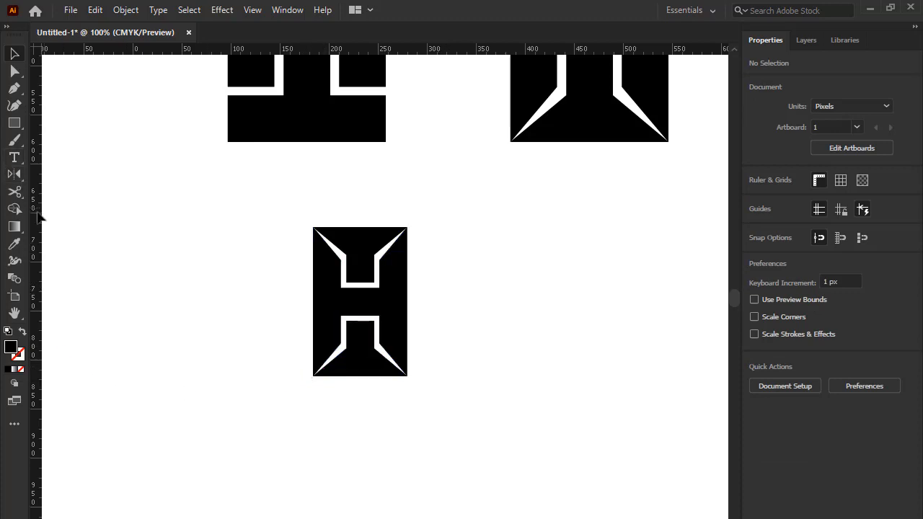
Add a two-line text object beside the small logo reading "hendricks" and "quartz"
click(14, 159)
drag(457, 345, 457, 345)
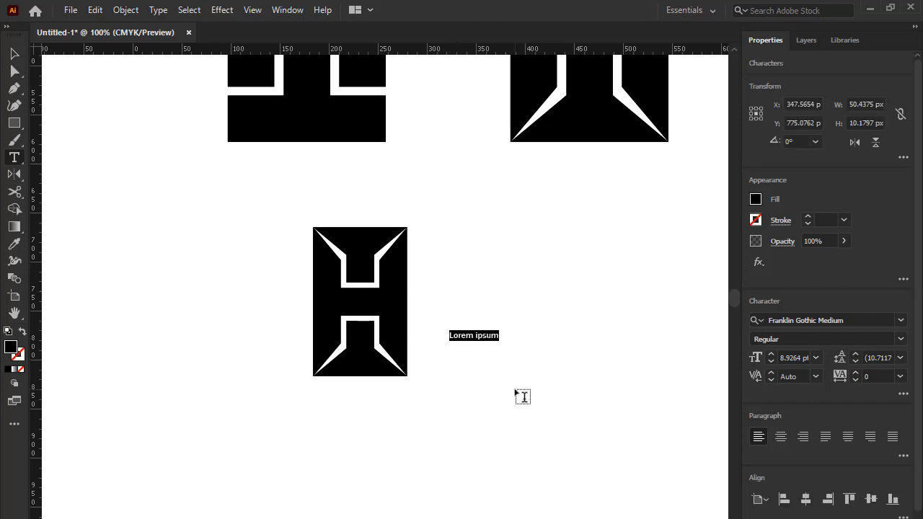
text(hendricks)
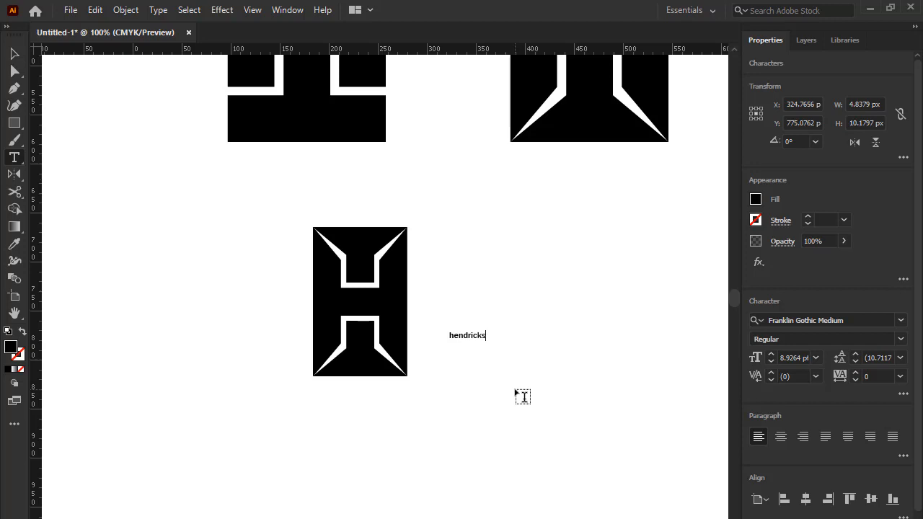
text(quartz)
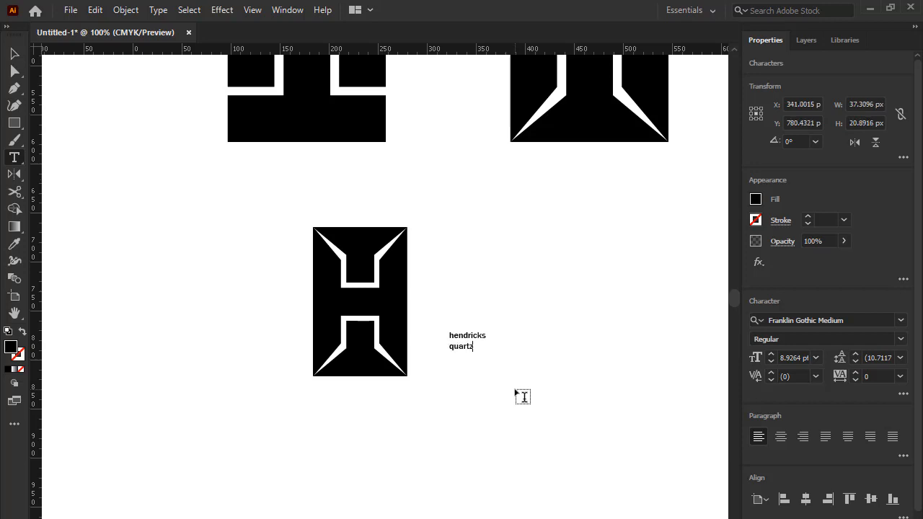
Enlarge the two-line text proportionally to about 229 by 128 px and position it level with the logo's middle
click(13, 54)
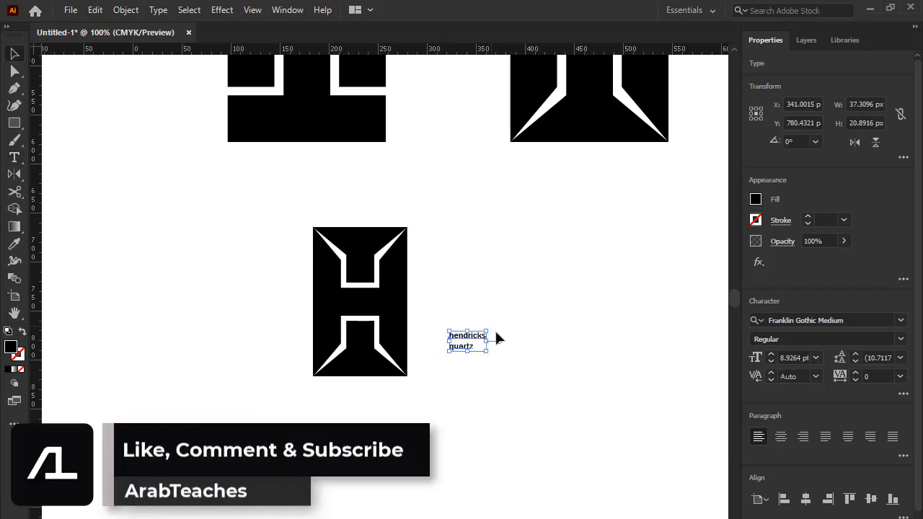
drag(490, 329, 674, 220)
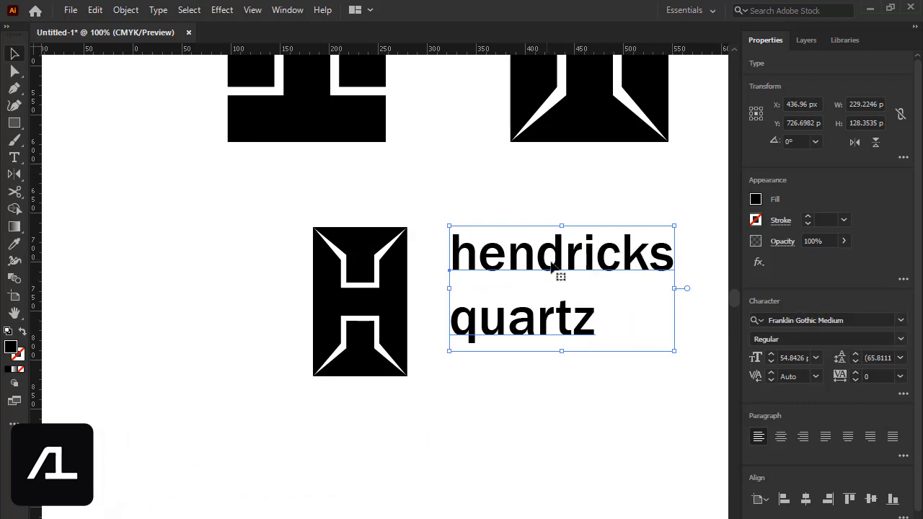
drag(547, 266, 547, 287)
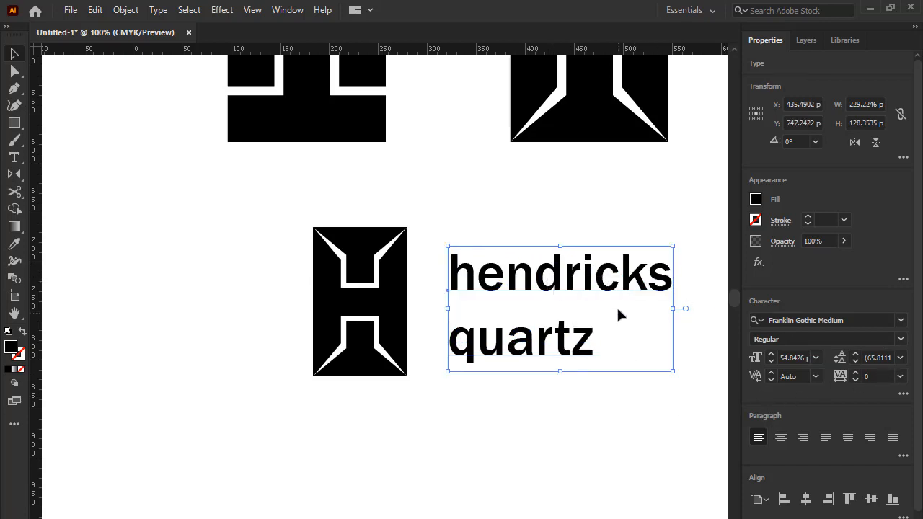
Delete the word "quartz" from the text object's second line
double_click(587, 356)
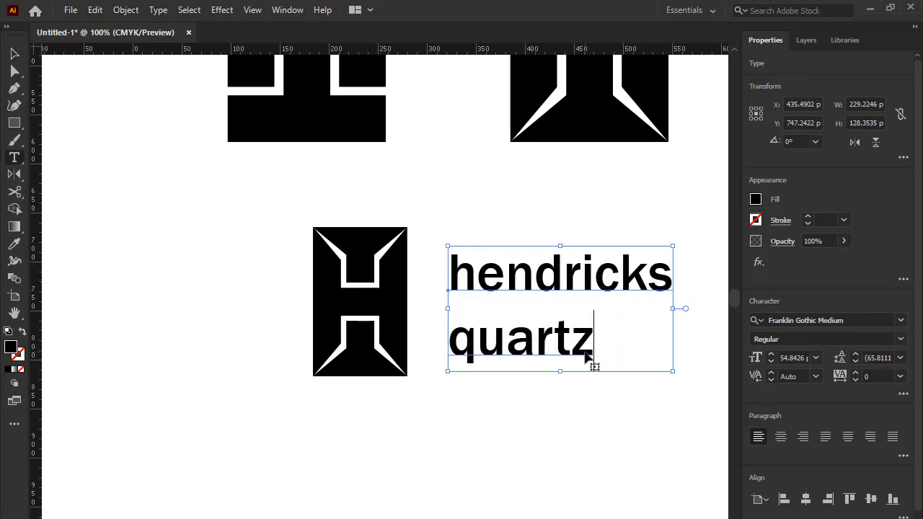
drag(477, 335, 599, 344)
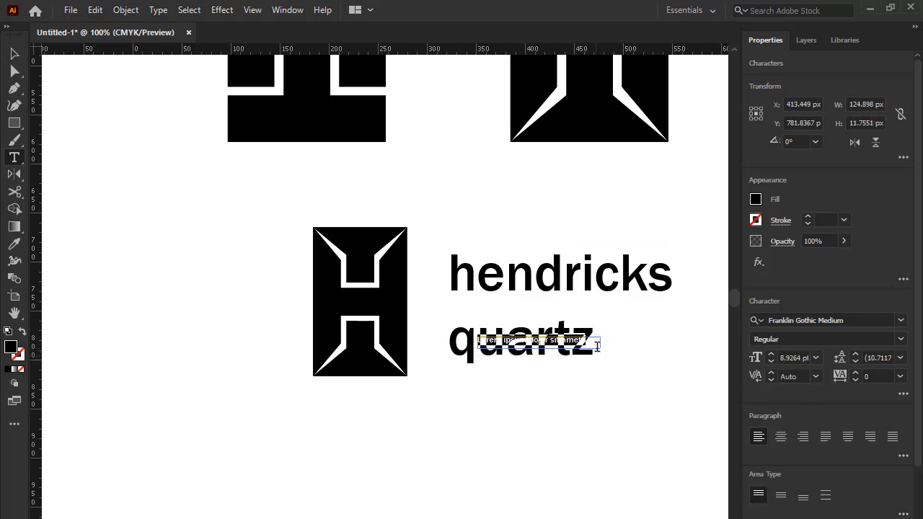
key(ctrl+z)
click(590, 333)
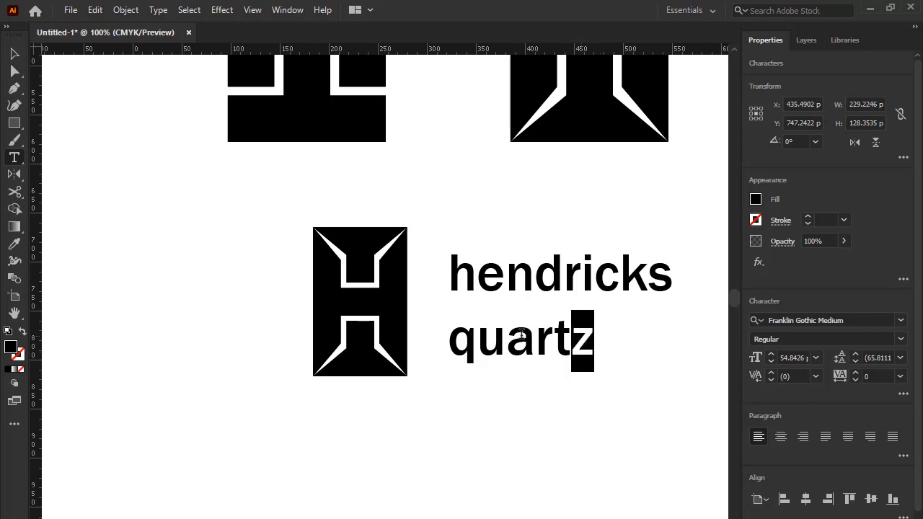
drag(522, 334, 407, 346)
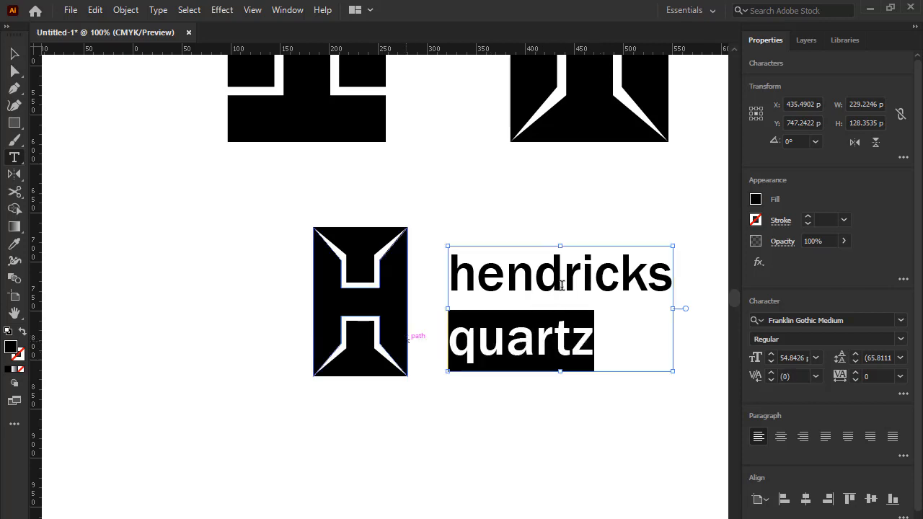
key(BackSpace)
key(Escape)
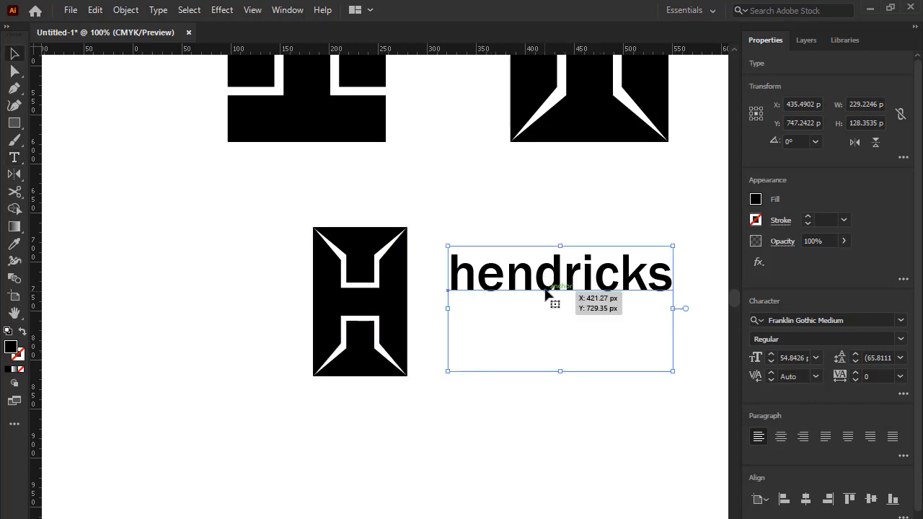
Duplicate the "hendricks" text straight below itself and change the copy's wording to "quartz"
drag(544, 292, 545, 378)
key(t)
triple_click(552, 365)
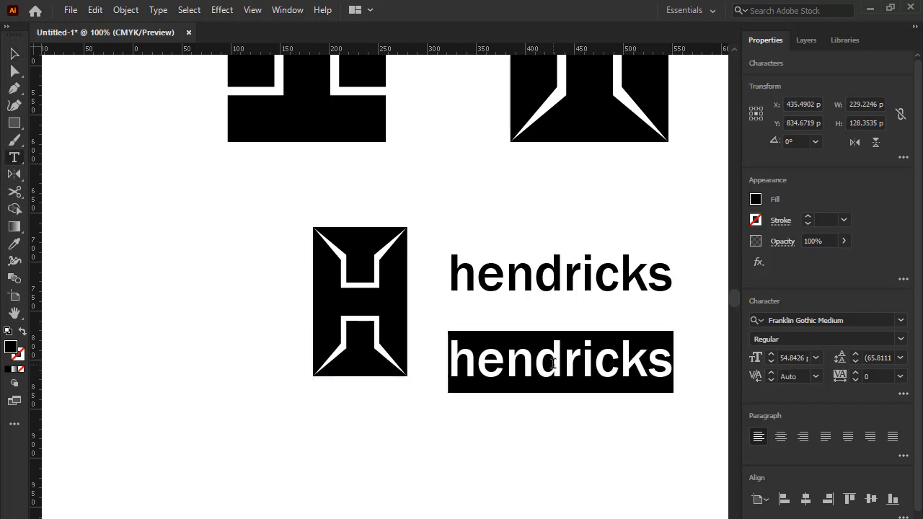
text(quartz)
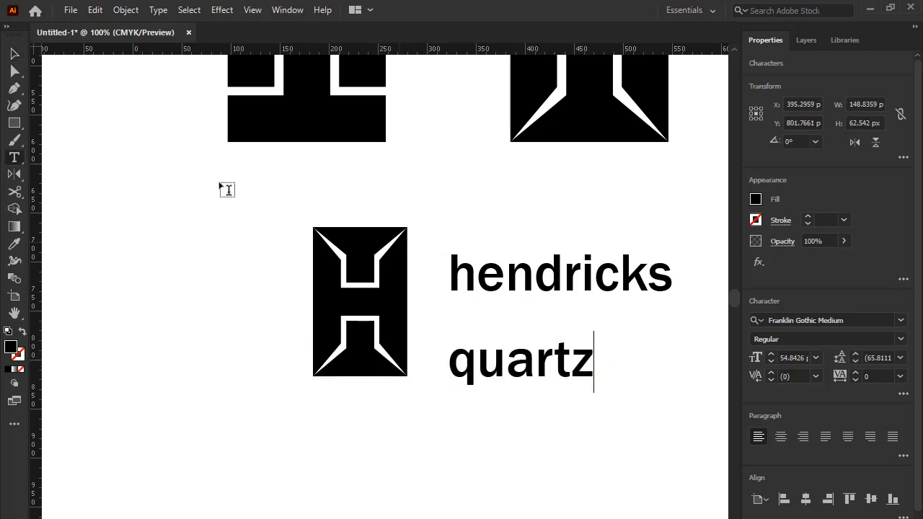
key(Escape)
Change the case of both text objects to UPPERCASE
drag(535, 226, 582, 400)
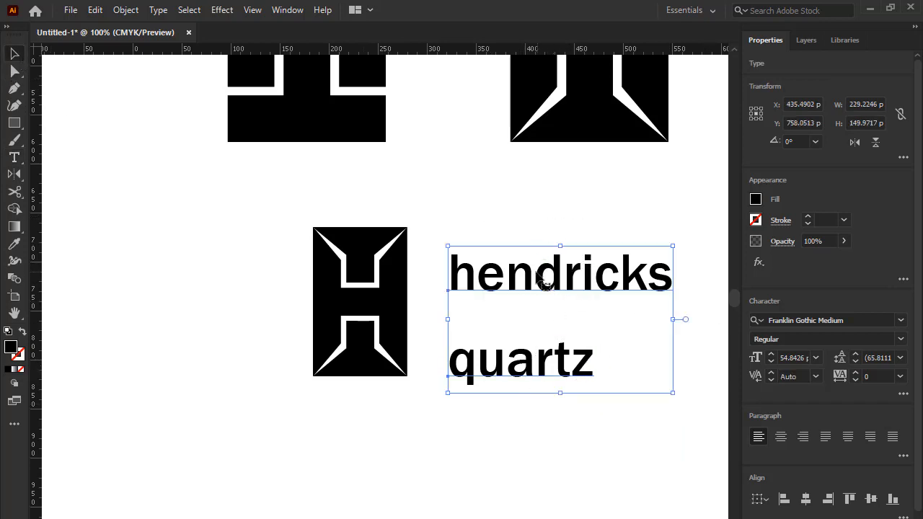
click(155, 11)
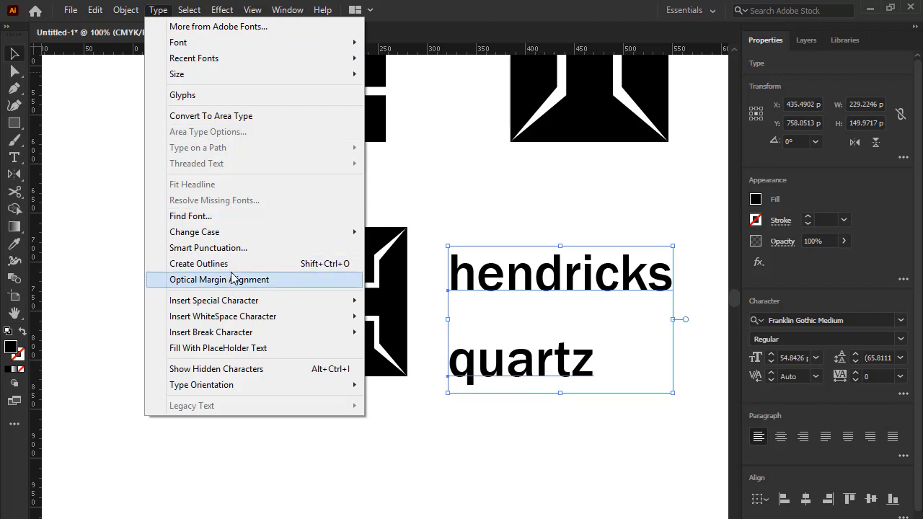
mouse_move(263, 232)
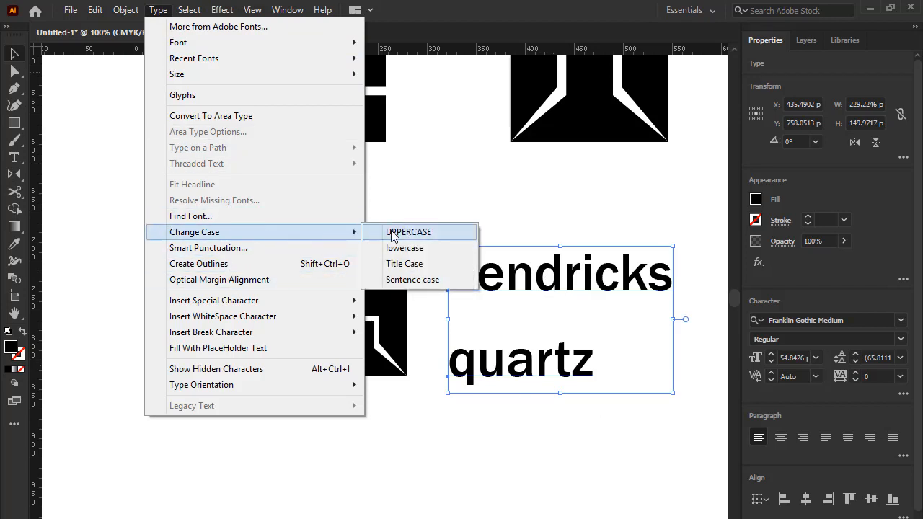
click(393, 232)
Scale the logo mark down proportionally to about 57 by 90 px and move it up
click(398, 294)
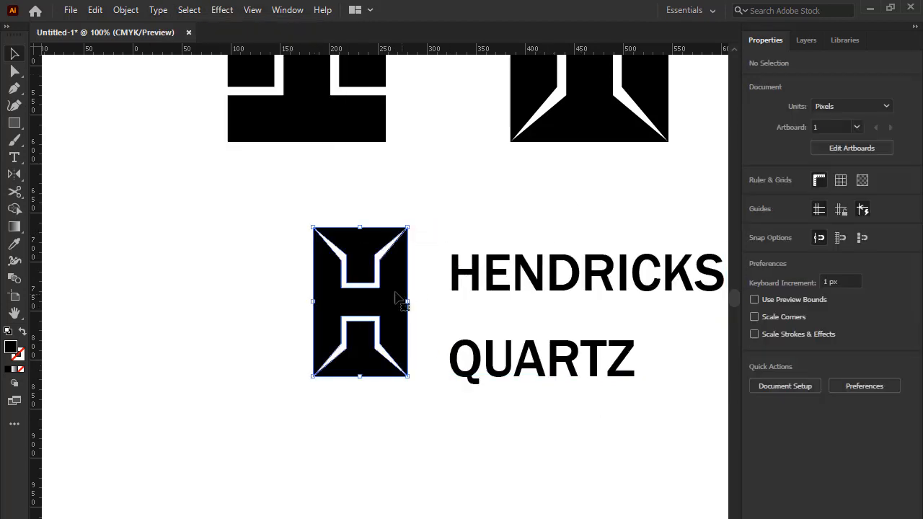
drag(361, 227, 387, 288)
drag(371, 324, 371, 252)
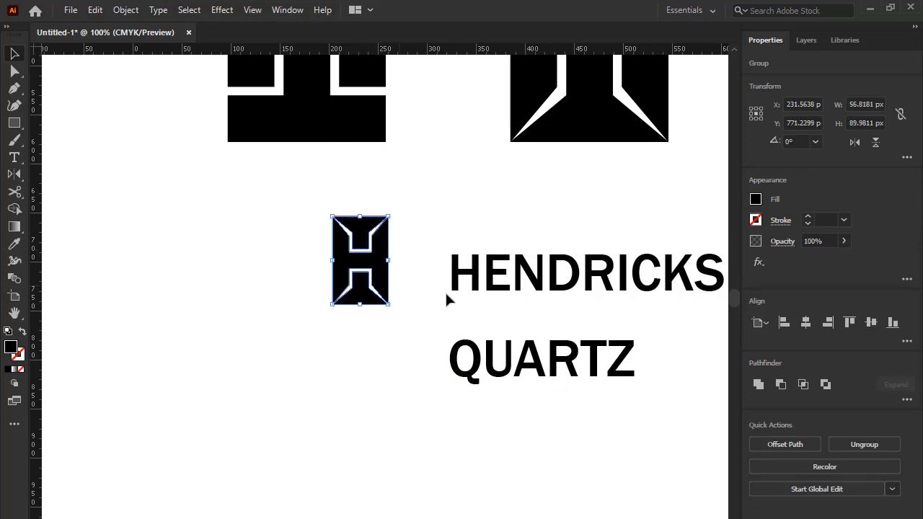
Move the HENDRICKS text beneath the logo mark and the QUARTZ text beneath HENDRICKS
drag(459, 277, 247, 347)
drag(523, 361, 371, 408)
Convert the HENDRICKS text to outlines
shift+click(386, 353)
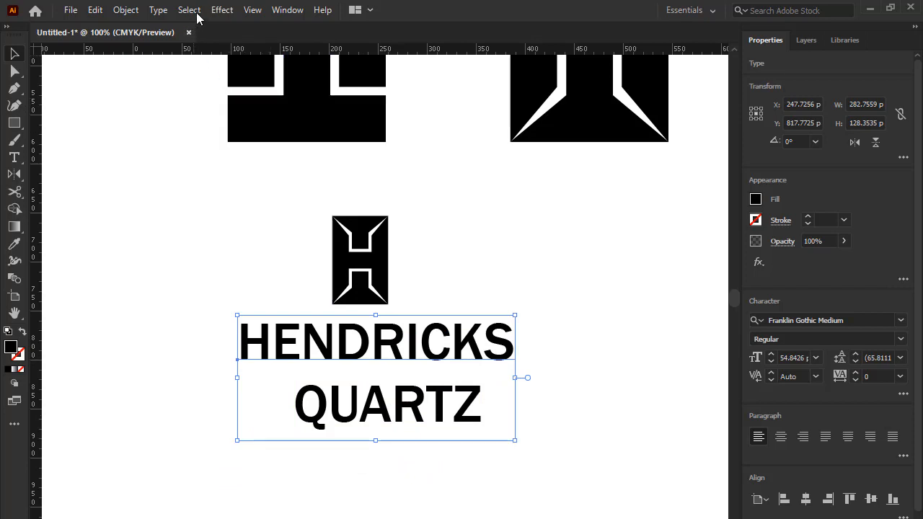
click(160, 13)
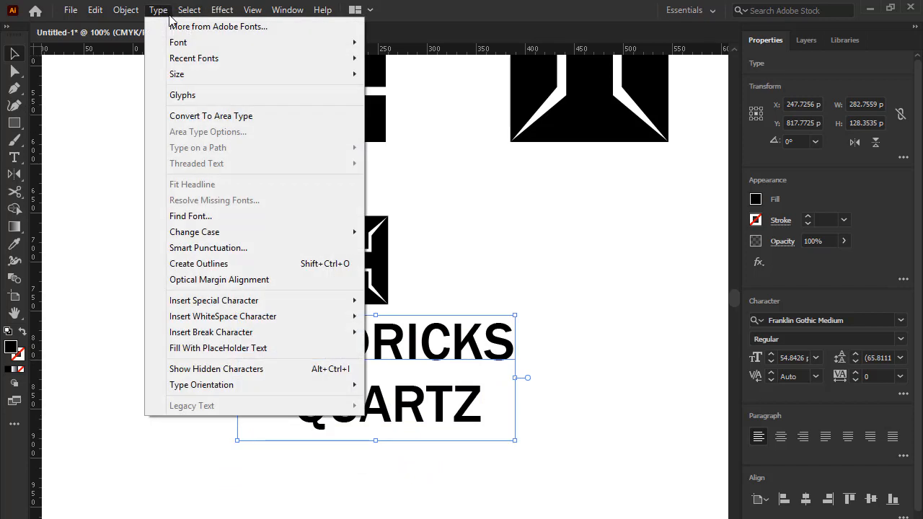
click(223, 264)
click(546, 335)
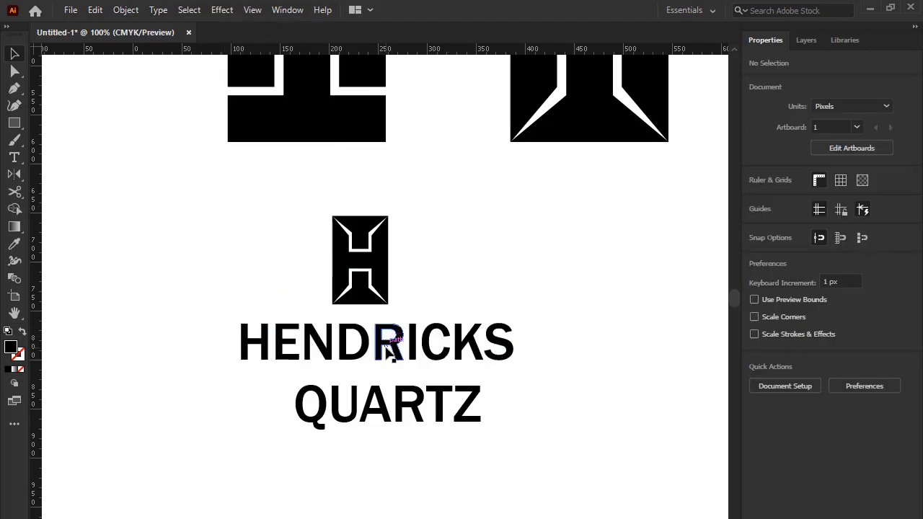
Scale the logo mark and both words down together to about 212 by 174 px and move them up
scroll(387, 350, up, 2)
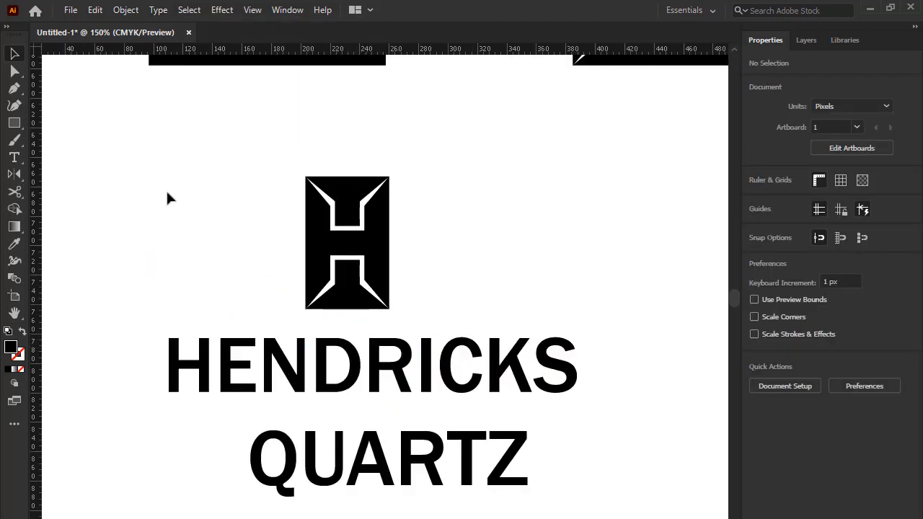
drag(165, 192, 539, 482)
drag(372, 174, 371, 254)
drag(380, 305, 380, 182)
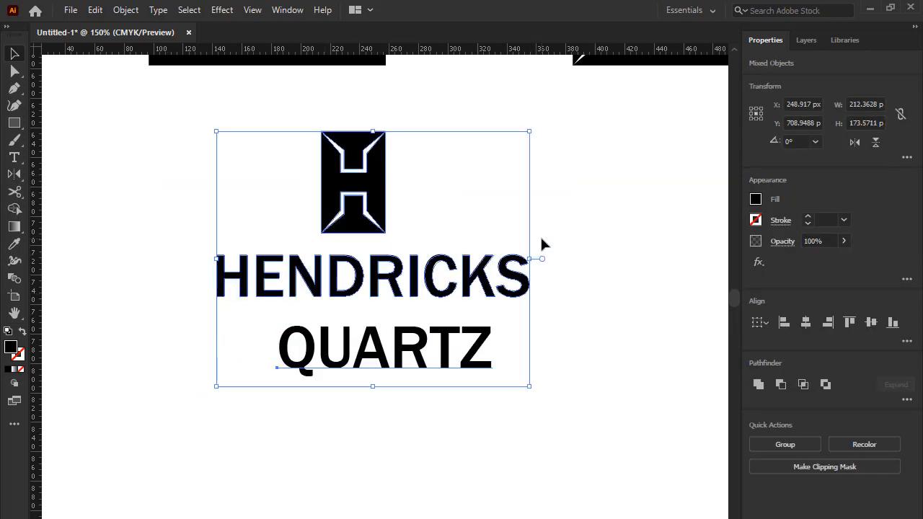
click(517, 317)
Set the QUARTZ text to 21 pt, reduce it slightly to about 20.25 pt and move it up closer to HENDRICKS
click(478, 352)
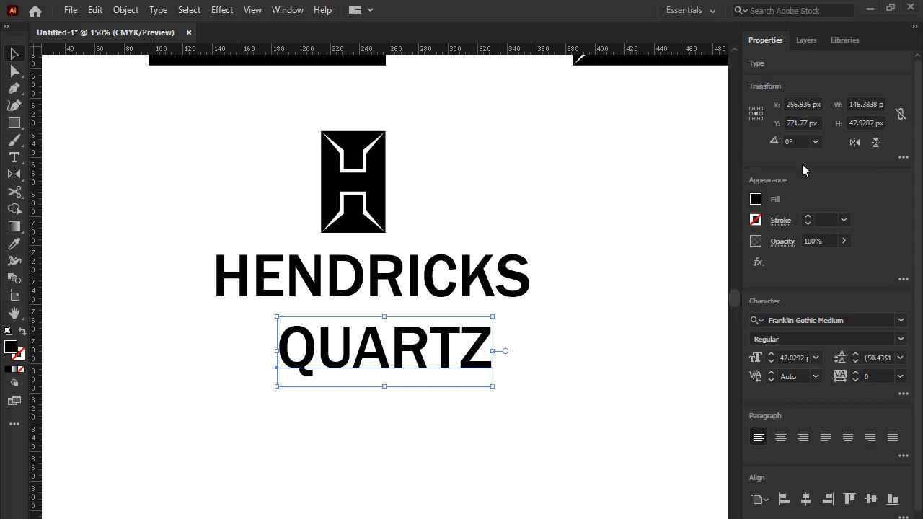
click(816, 357)
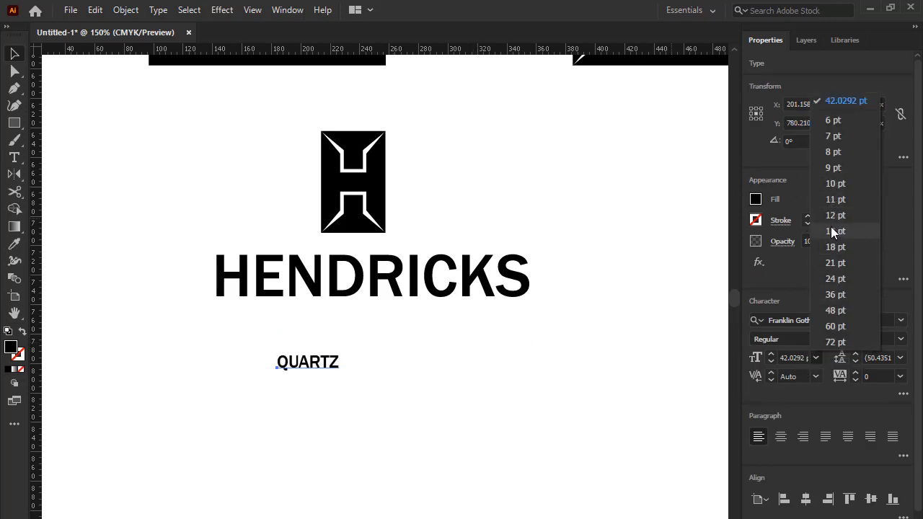
click(836, 263)
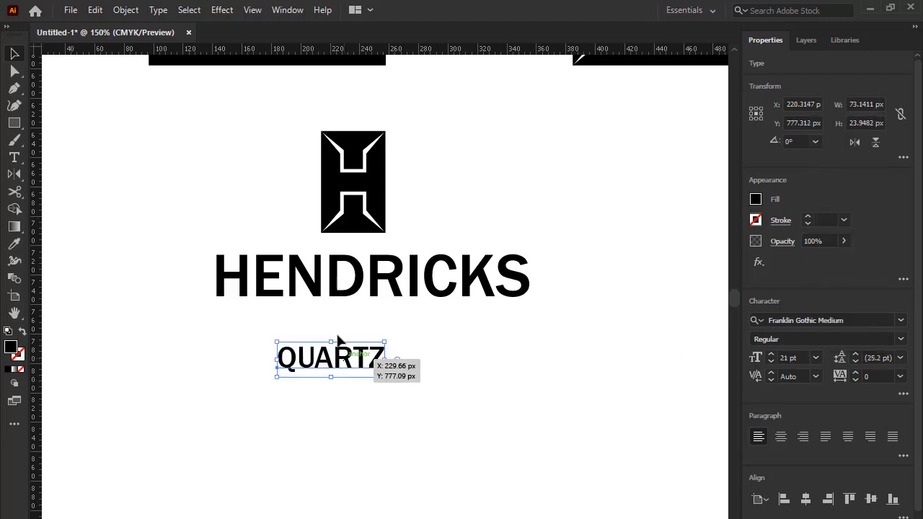
drag(340, 344, 380, 291)
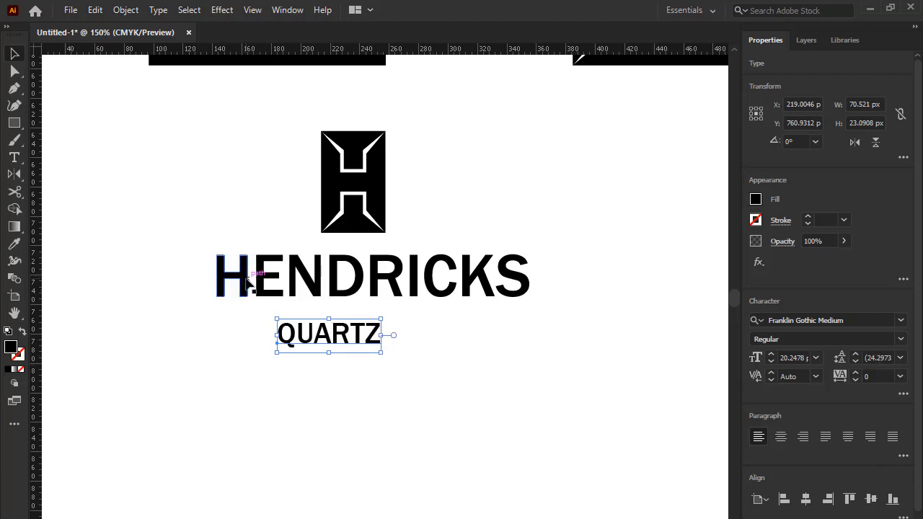
Increase the tracking of the QUARTZ text to 640
key(alt+Right)
key(alt+Right)
key(alt+Right)
key(alt+Right)
key(alt+Right)
key(alt+Right)
key(alt+Right)
key(alt+Right)
key(alt+Right)
key(alt+Right)
key(alt+Right)
key(alt+Right)
key(alt+Right)
key(alt+Right)
key(alt+Right)
key(alt+Right)
key(alt+Right)
key(alt+Right)
key(alt+Right)
key(alt+Right)
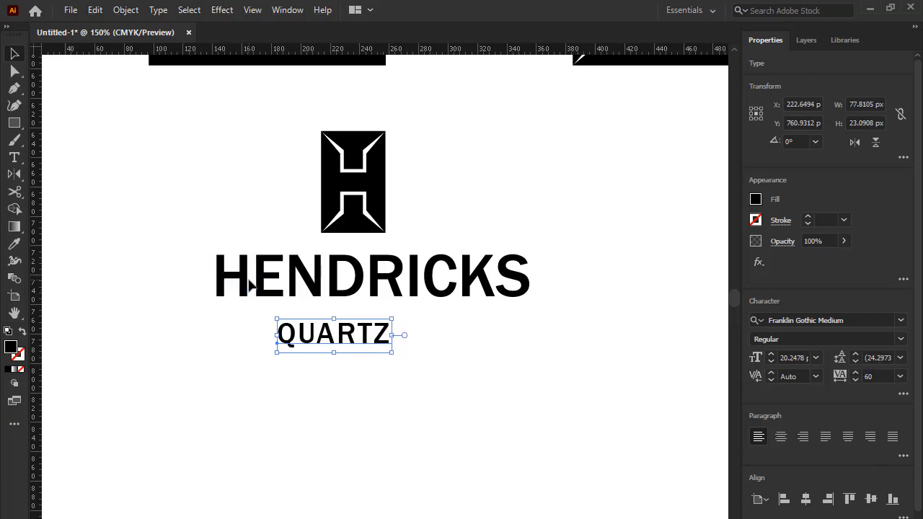
key(alt+Right)
key(alt+Right)
key(alt+Right)
key(alt+Right)
key(alt+Right)
key(alt+Right)
key(alt+Right)
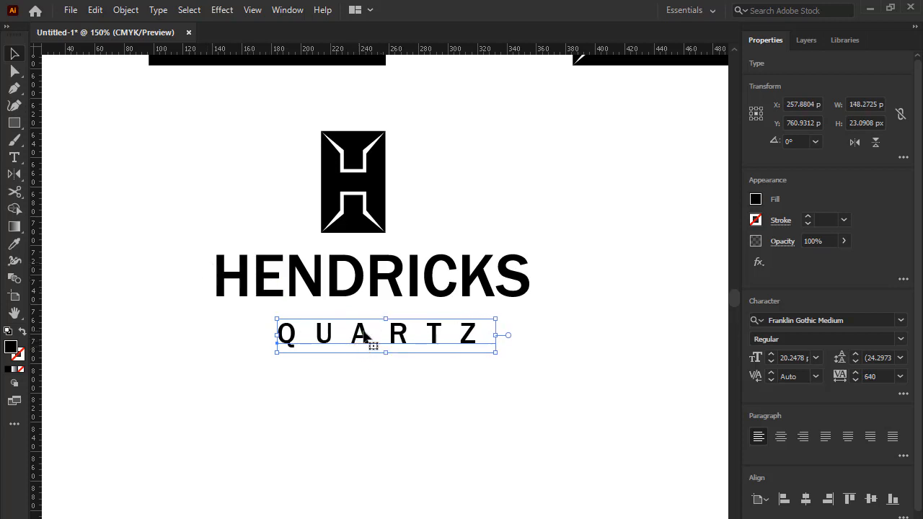
Move the QUARTZ text up and slightly left so it sits centered close beneath HENDRICKS
mouse_move(364, 335)
mouse_down()
mouse_move(329, 314)
mouse_move(357, 323)
mouse_up()
click(472, 365)
drag(168, 163, 509, 352)
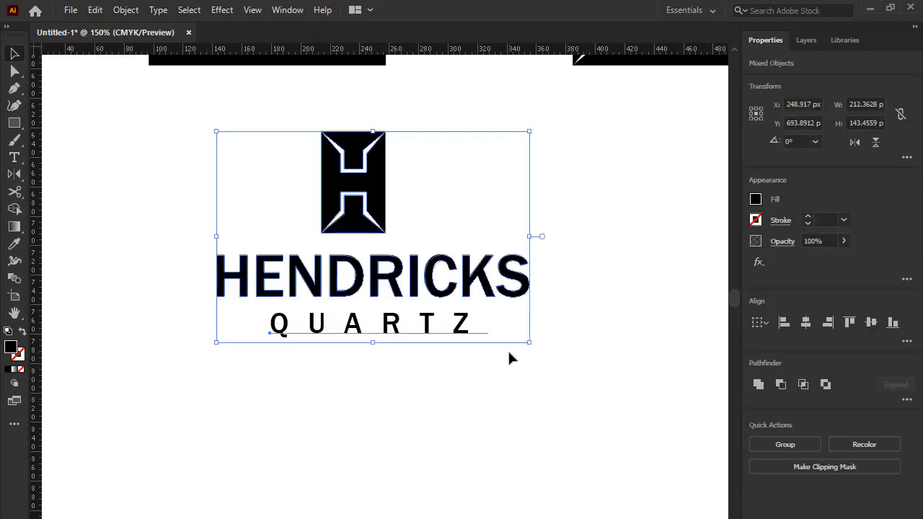
key(ctrl+equal)
click(537, 364)
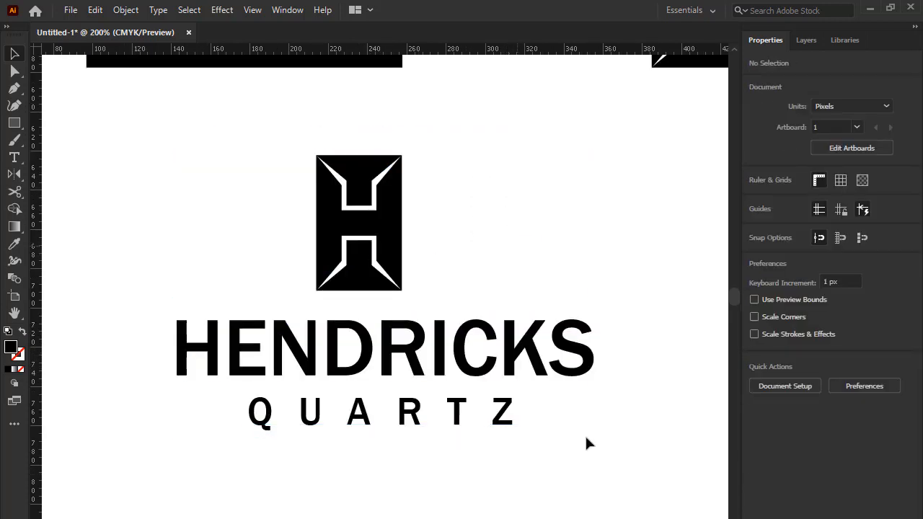
Scale the QUARTZ text down to about 18.25 pt and move it up slightly toward HENDRICKS
click(512, 409)
drag(540, 391, 510, 396)
mouse_move(442, 425)
mouse_down()
mouse_move(441, 406)
mouse_move(441, 418)
mouse_up()
click(590, 430)
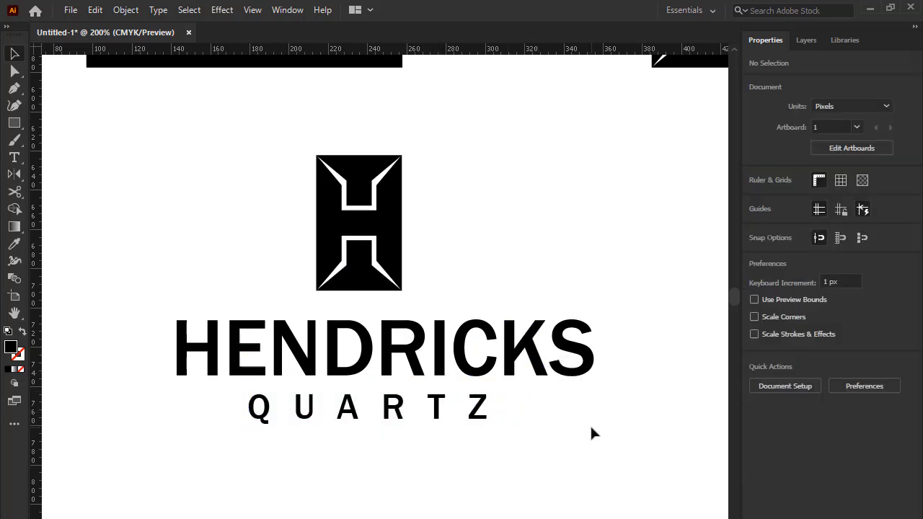
Reduce the QUARTZ text to about 17.08 pt and increase its tracking to 740
click(395, 374)
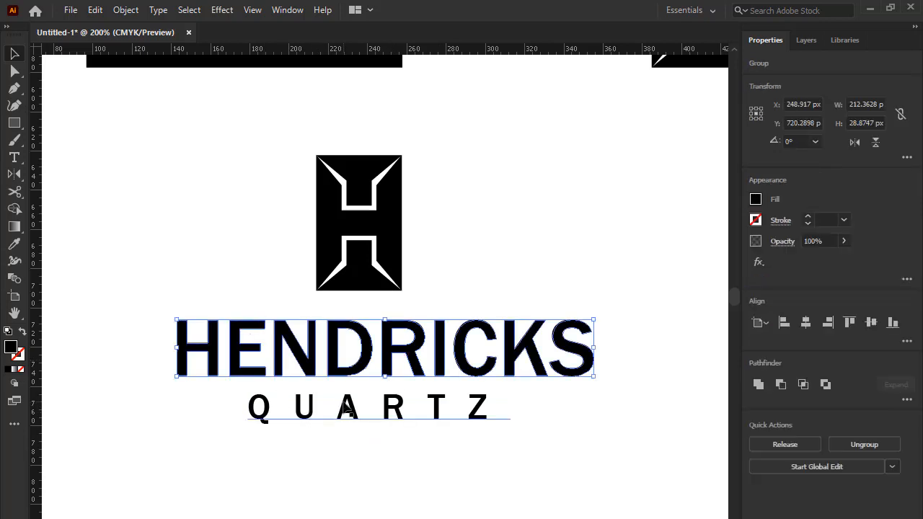
click(378, 410)
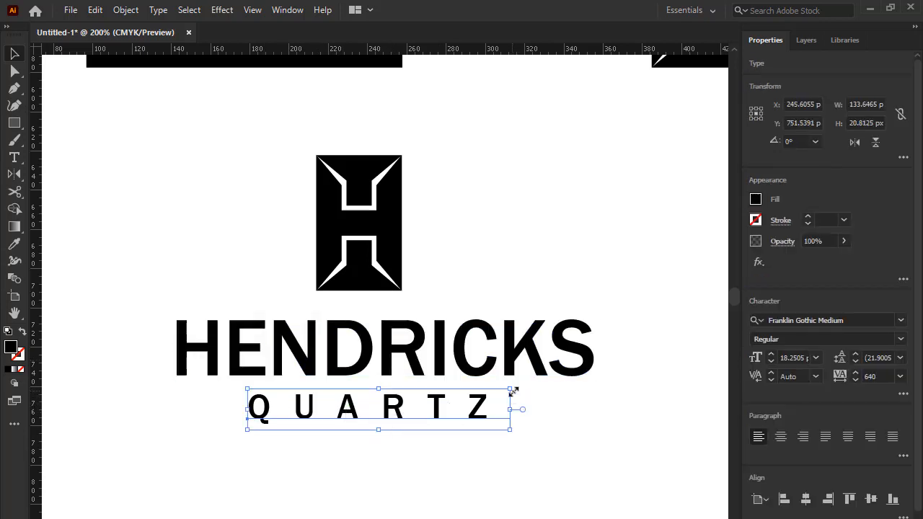
drag(513, 390, 494, 371)
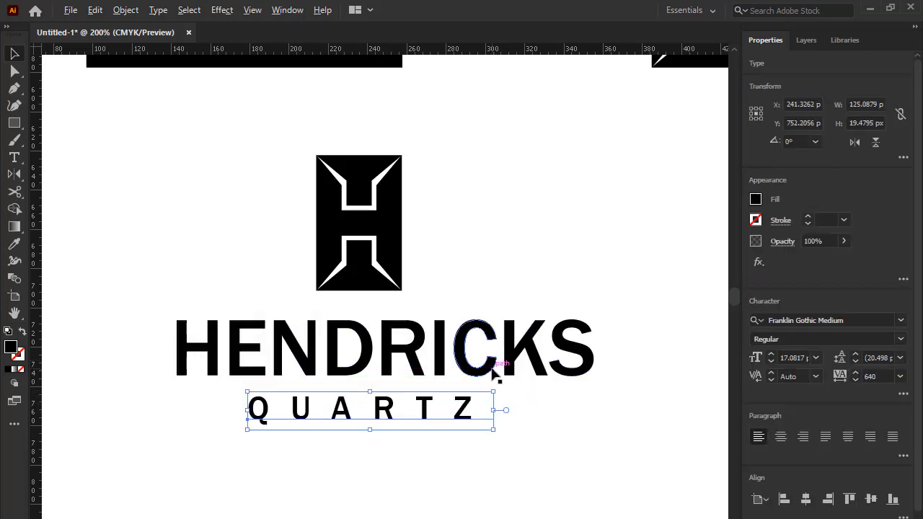
key(alt+Right)
key(alt+Right)
key(alt+Right)
key(alt+Right)
key(alt+Right)
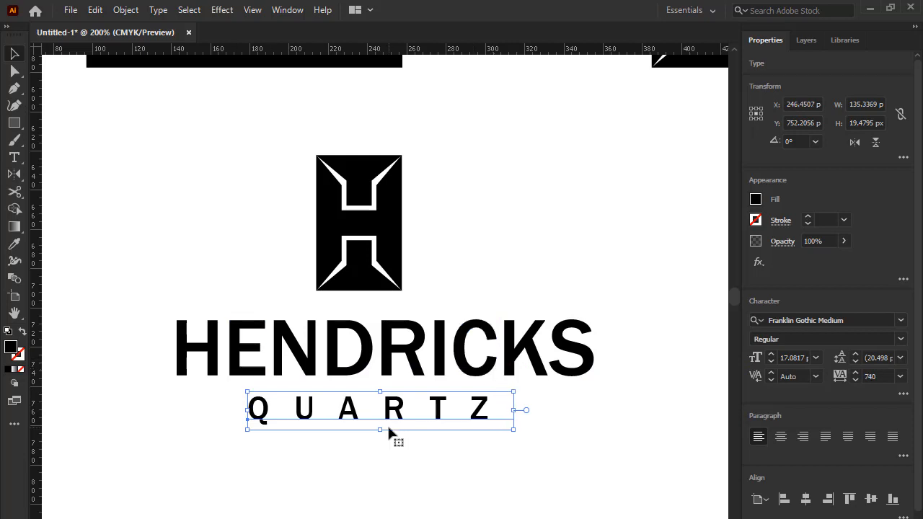
Convert the QUARTZ text to outlines and align the logo mark and both words on their horizontal centers
key(ctrl+shift+o)
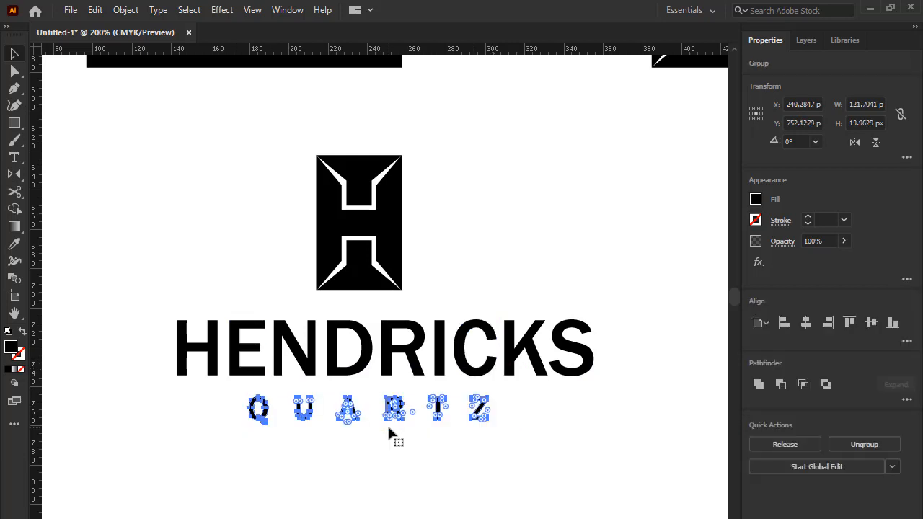
click(361, 408)
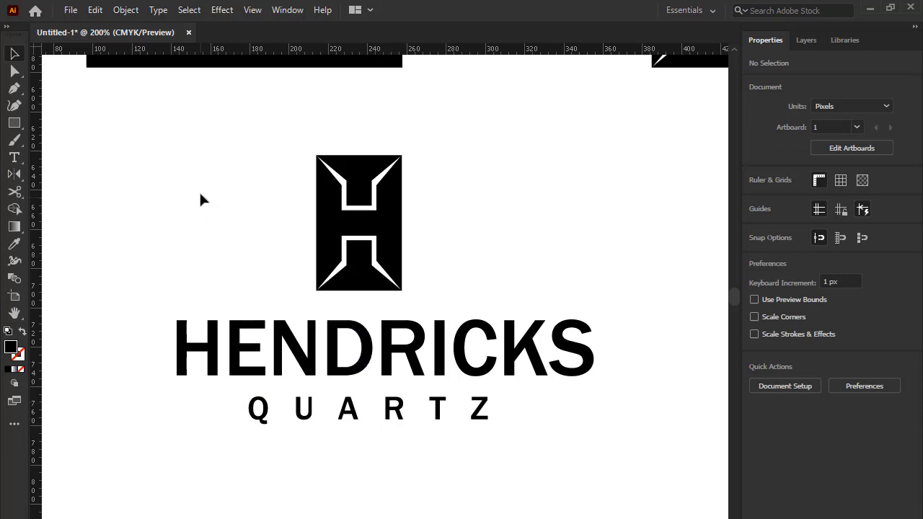
drag(201, 195, 533, 468)
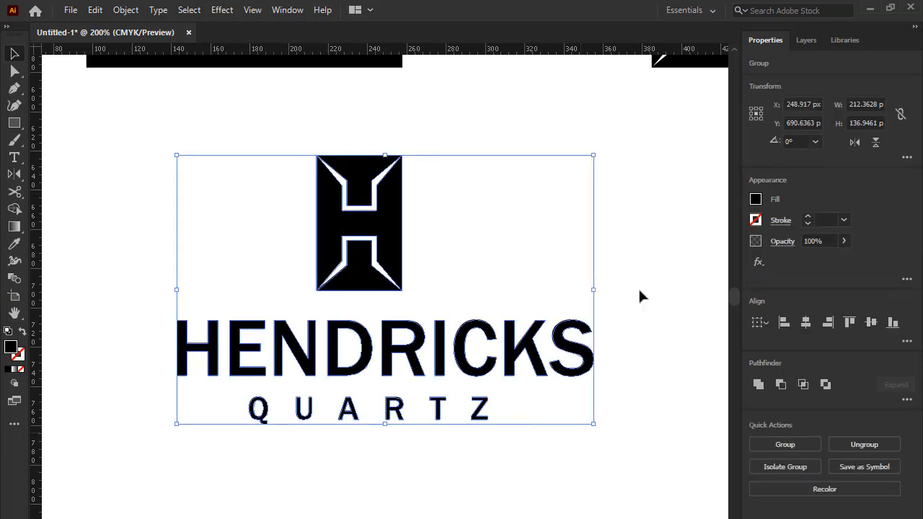
click(809, 324)
click(494, 252)
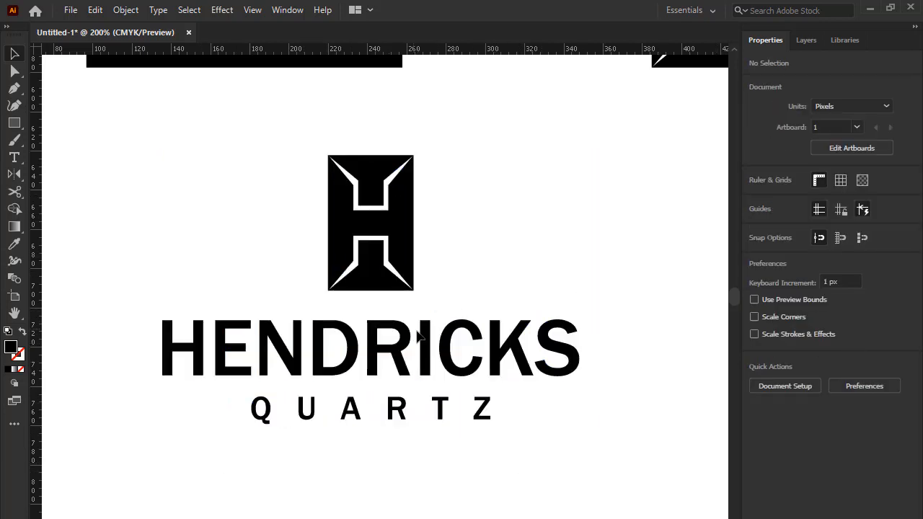
Move HENDRICKS up closer to the logo mark and scale it down to about 201 px wide
drag(421, 331, 423, 320)
drag(579, 307, 564, 248)
click(454, 382)
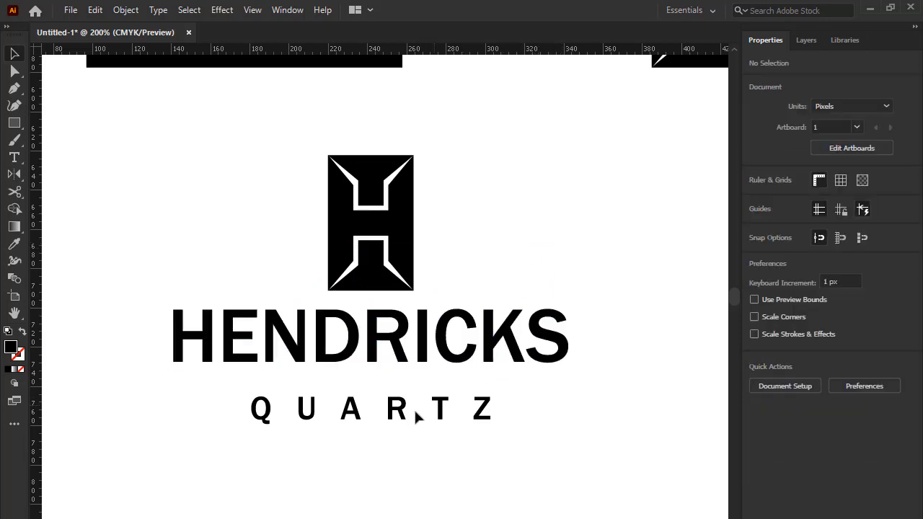
Move QUARTZ up close beneath HENDRICKS and scale it down slightly about its center
drag(398, 408, 401, 389)
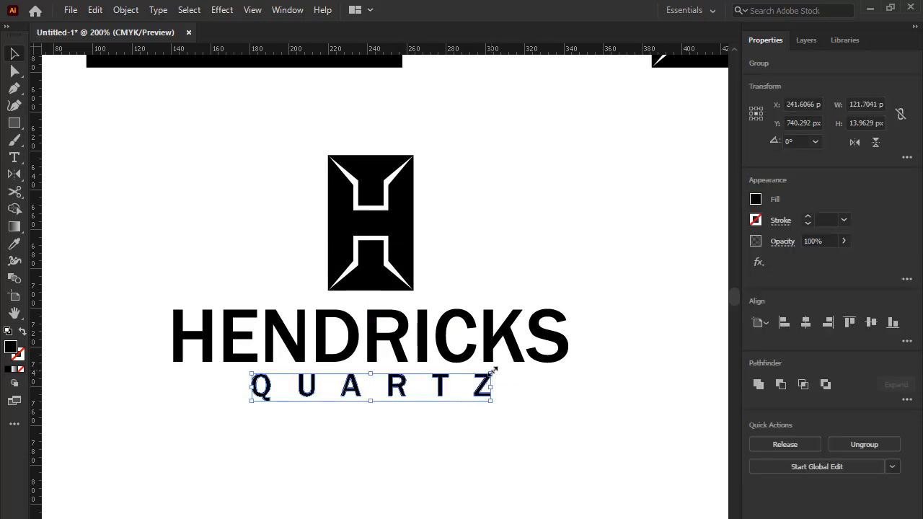
drag(494, 370, 474, 341)
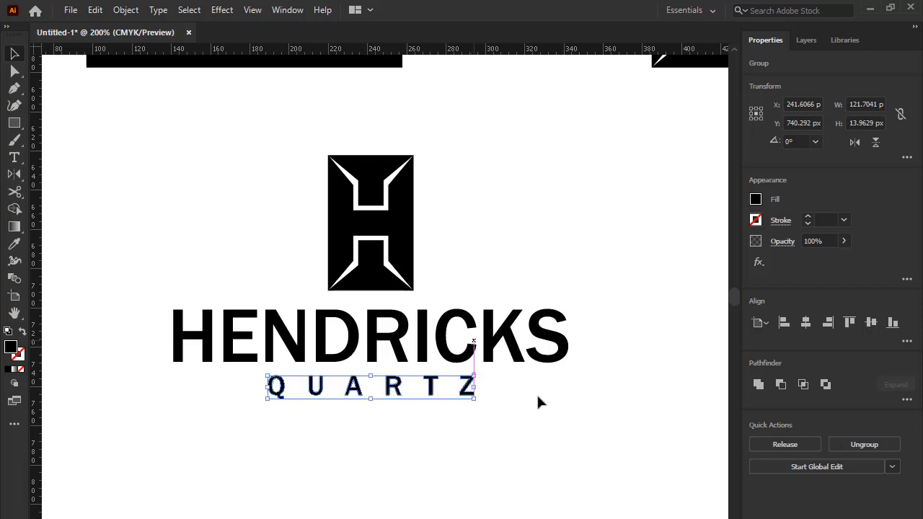
click(537, 401)
Move both words down slightly together and align them with the logo mark on their horizontal centers
drag(515, 425, 314, 321)
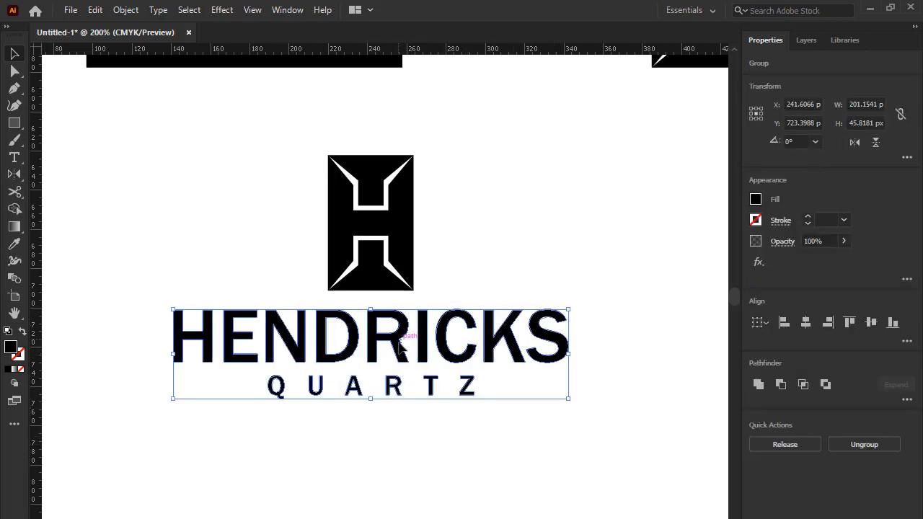
drag(399, 340, 403, 345)
drag(474, 233, 328, 378)
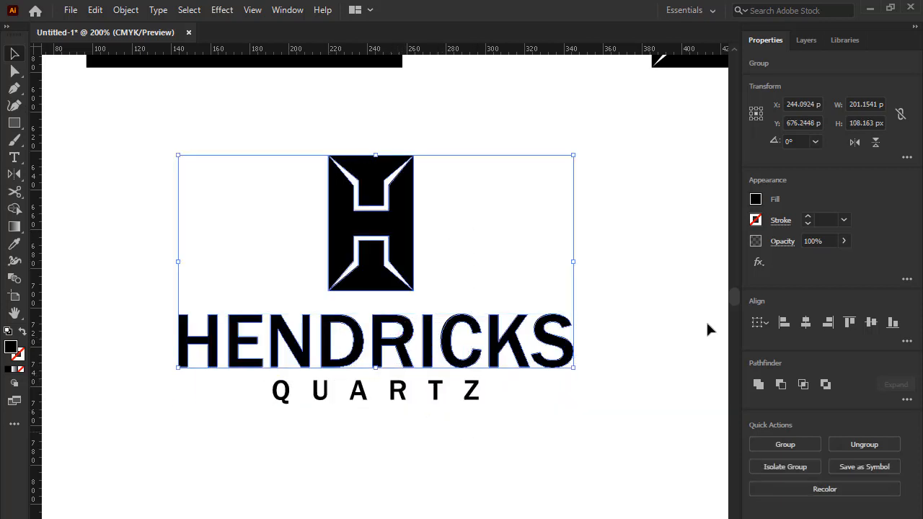
drag(410, 310, 367, 266)
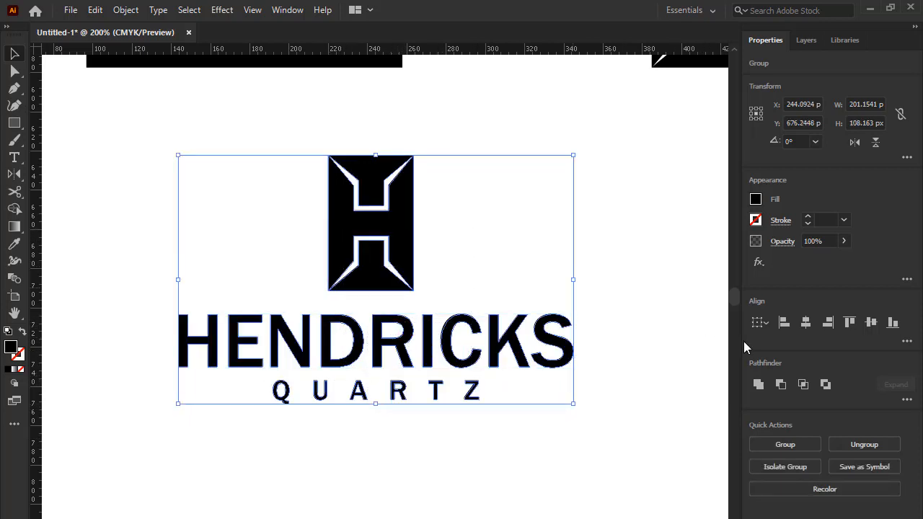
click(811, 322)
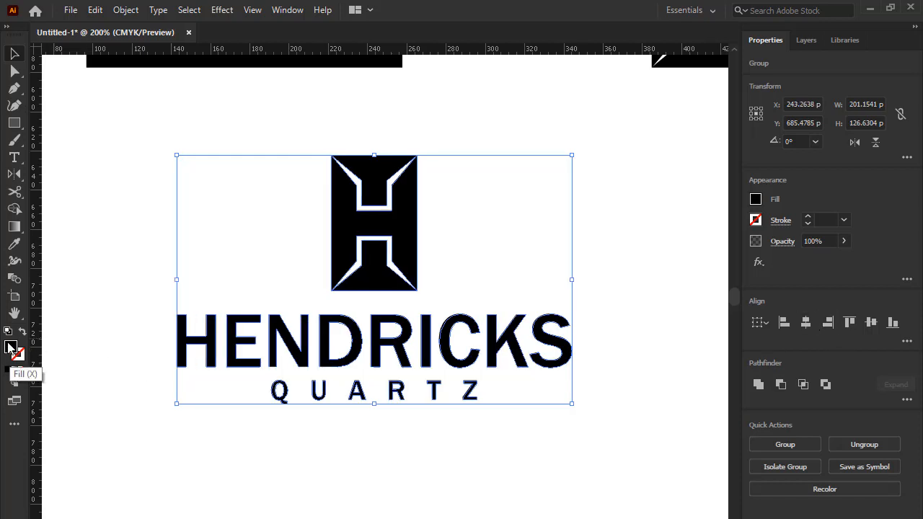
Fill the logo mark and both words with the dark blue color 261560
double_click(10, 347)
click(475, 249)
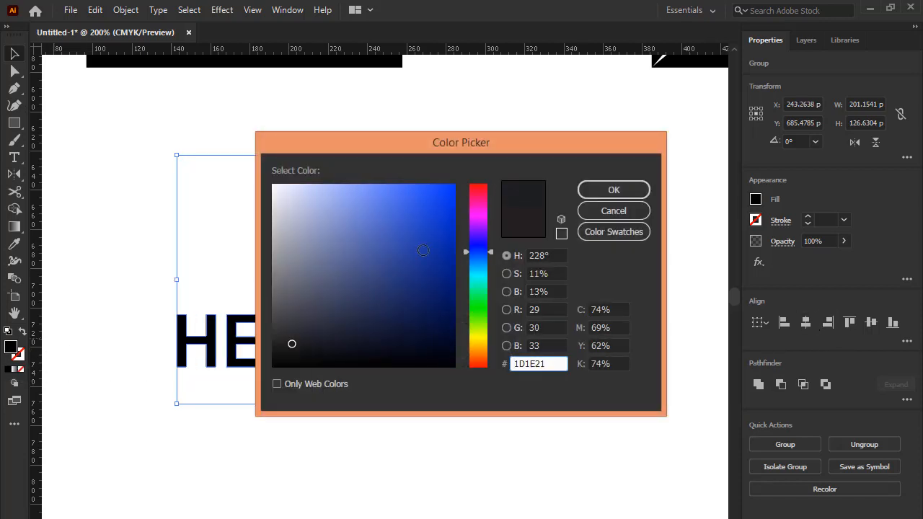
drag(421, 297, 402, 303)
drag(471, 251, 474, 238)
drag(411, 303, 415, 298)
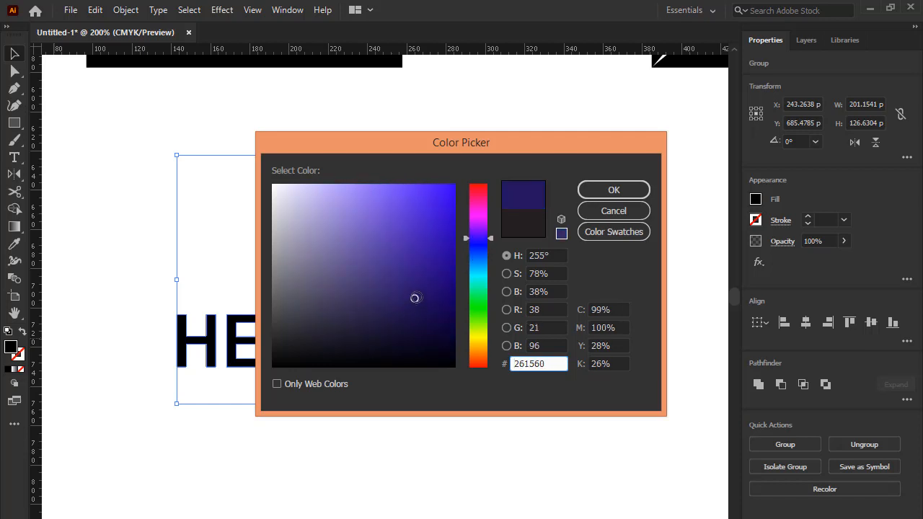
click(587, 189)
click(437, 272)
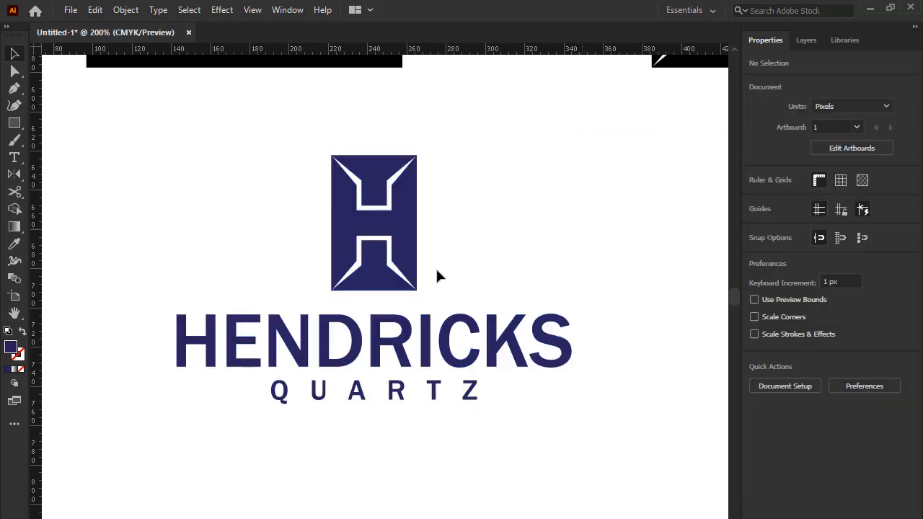
drag(229, 184, 529, 400)
click(587, 258)
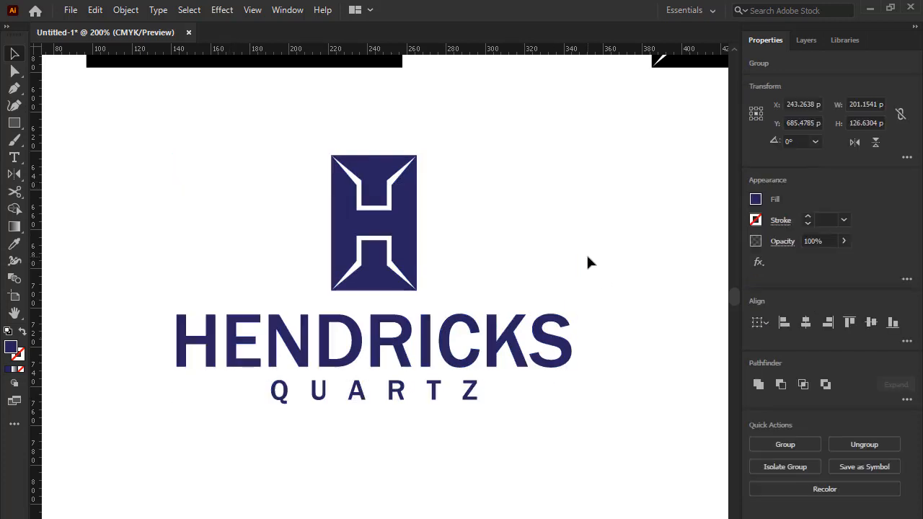